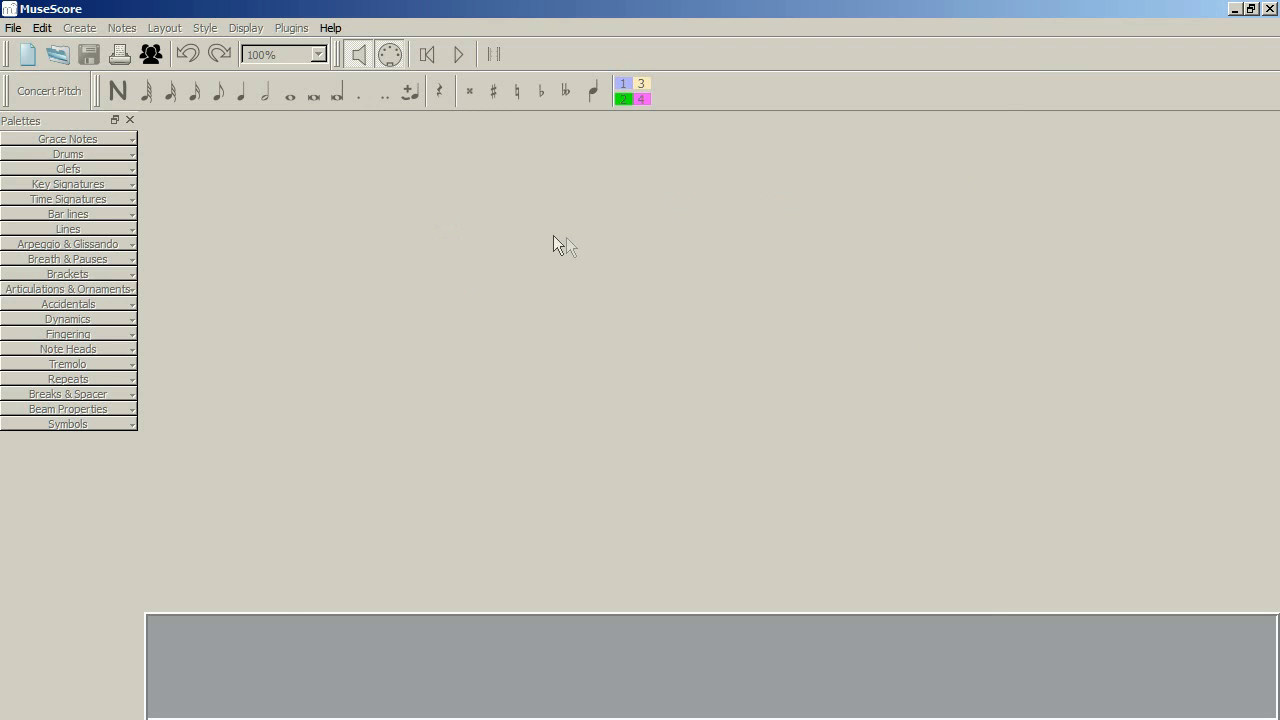
# Start a new score from File > New and title it 'Drum Demo'
pyautogui.click(12, 28)
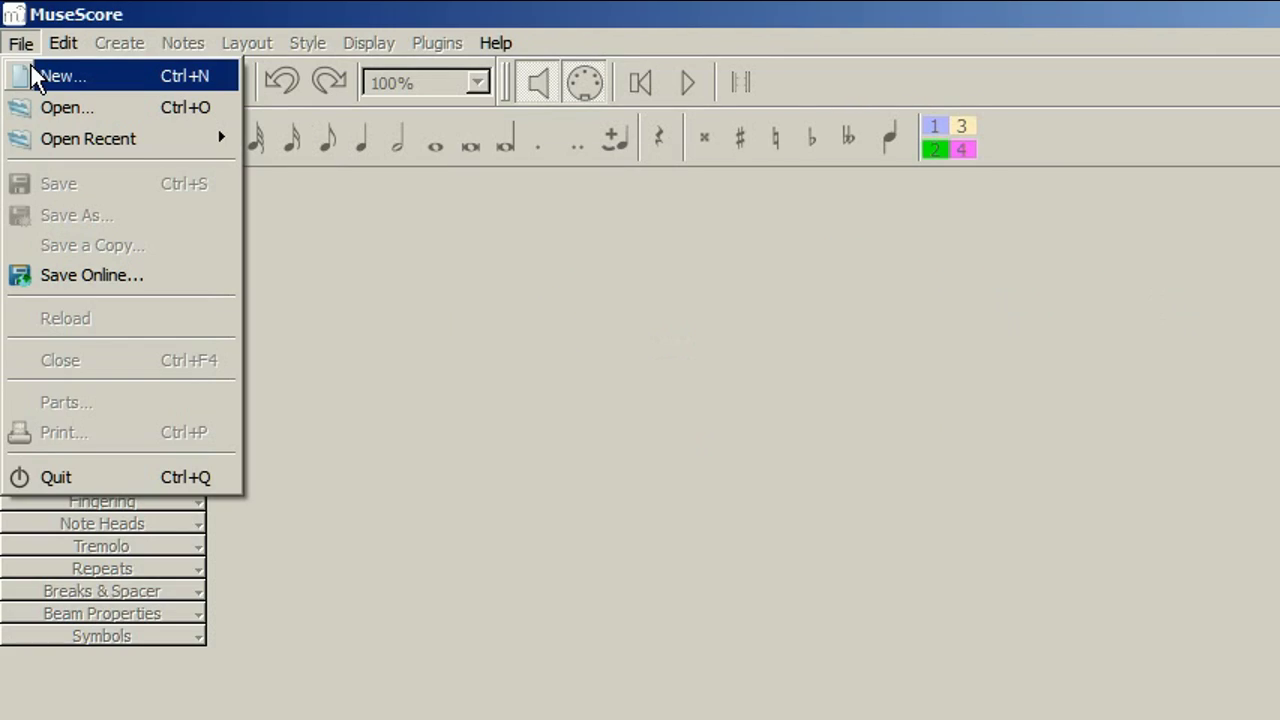
pyautogui.click(31, 65)
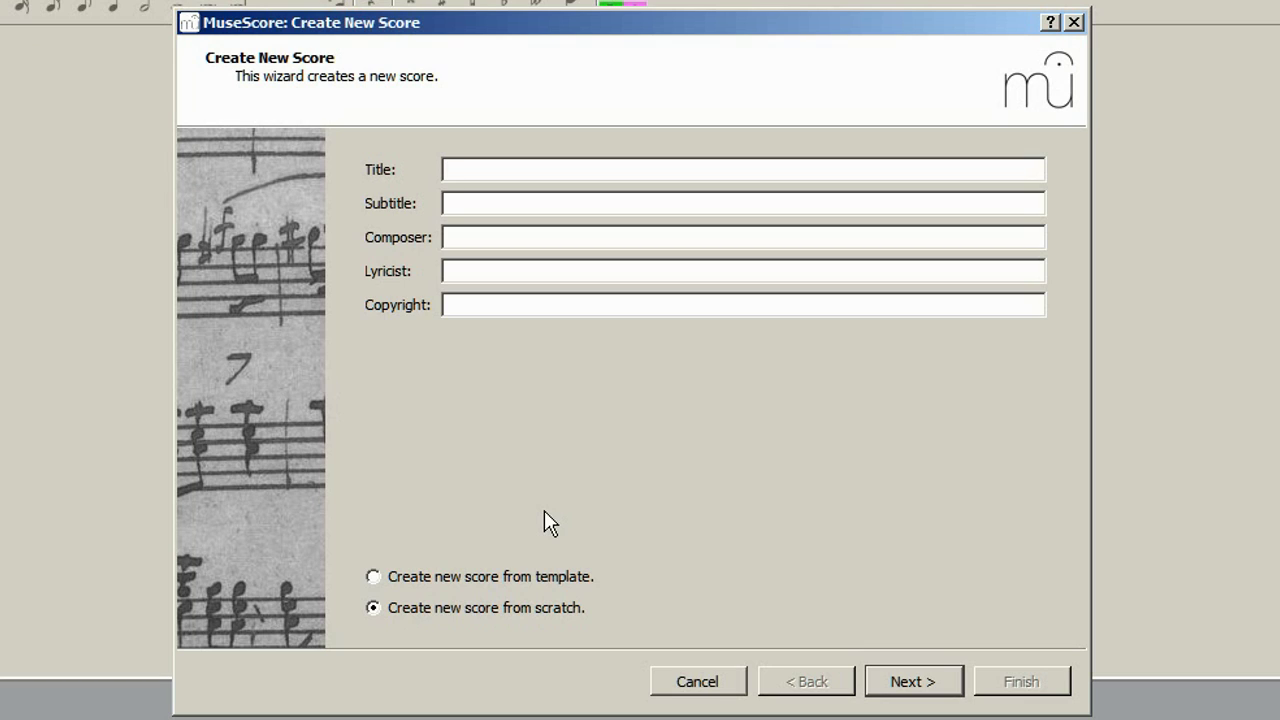
pyautogui.write('Drum Demo')
# Add a Drumset 5 lines staff from Unpitched Percussion and finish creating the score
pyautogui.click(893, 688)
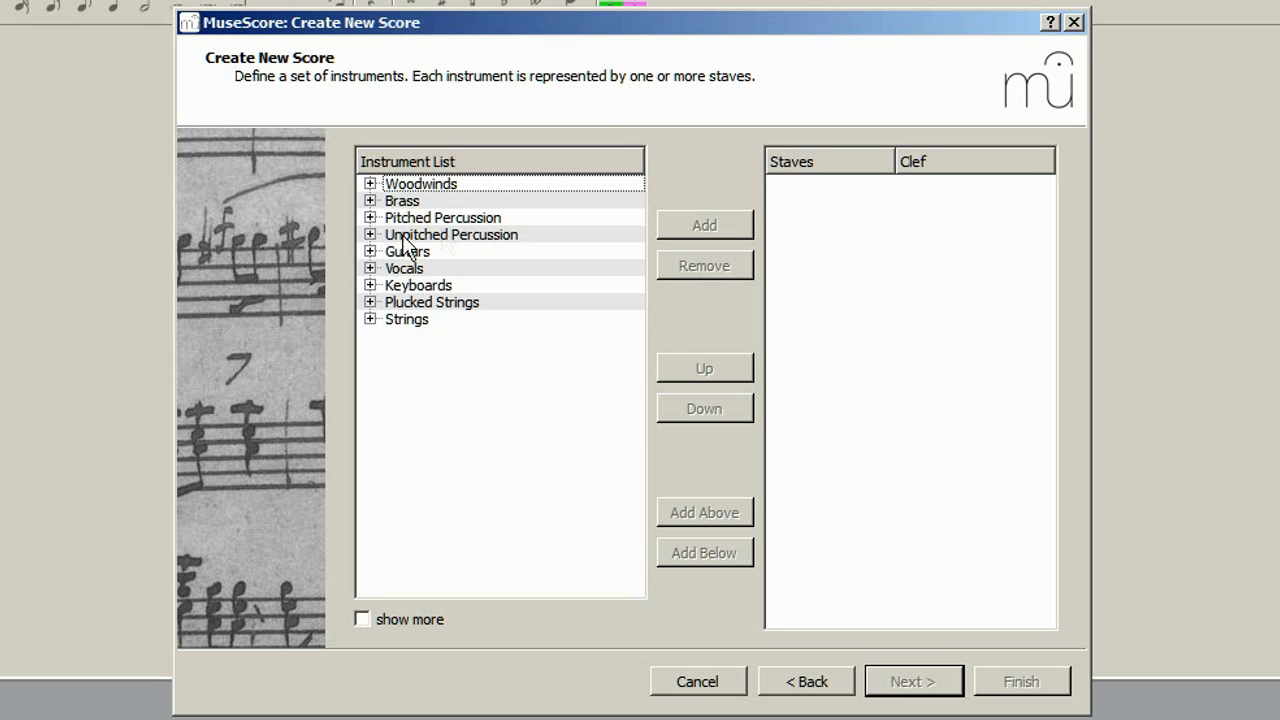
pyautogui.click(370, 235)
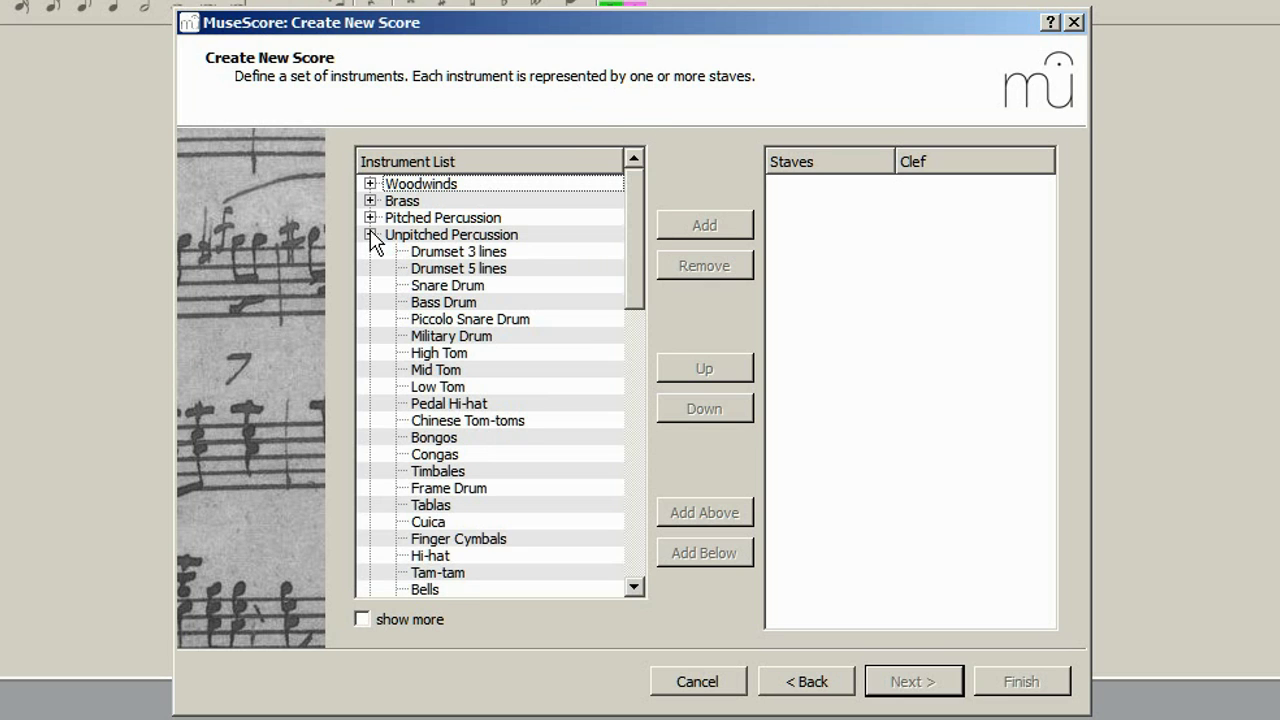
pyautogui.click(441, 269)
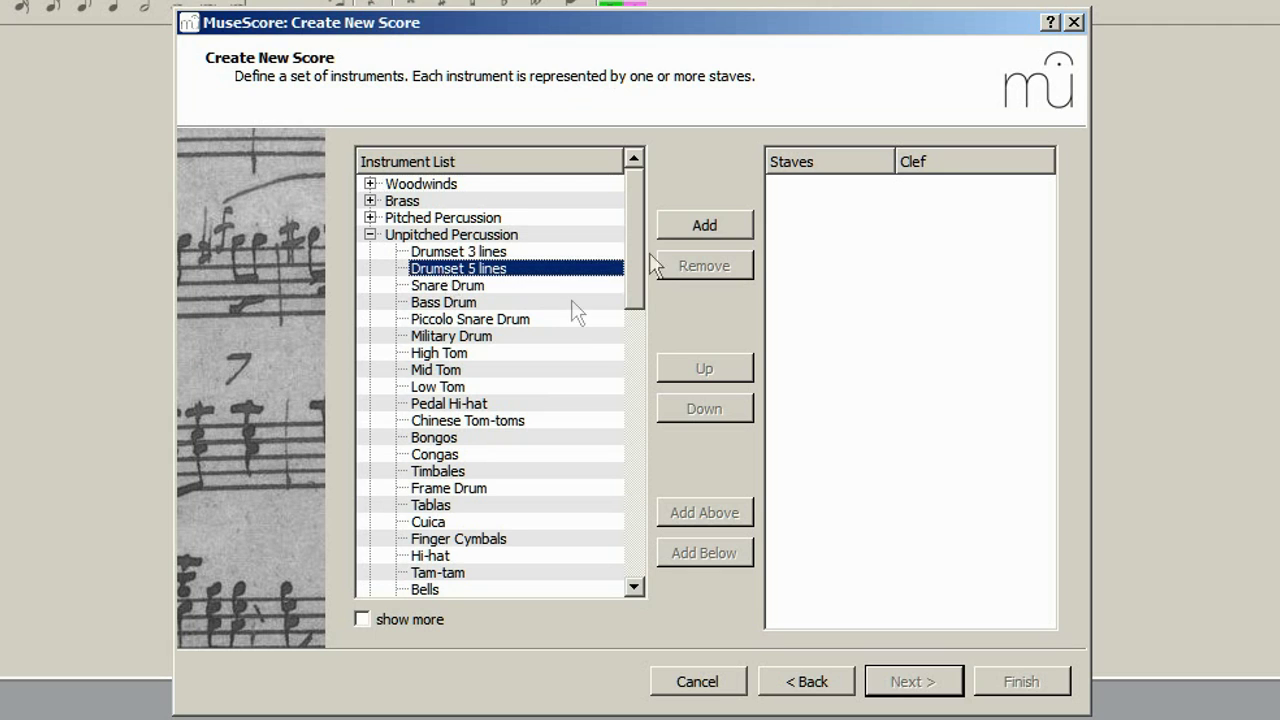
pyautogui.click(701, 232)
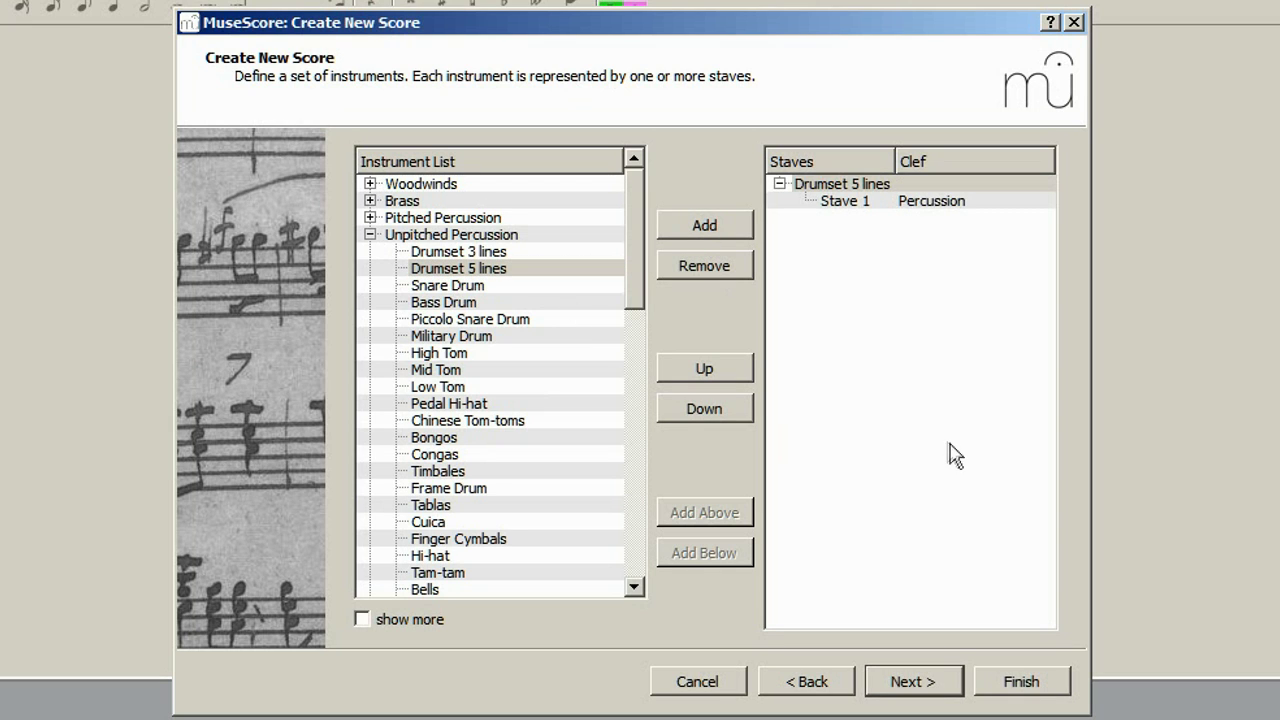
pyautogui.click(1021, 684)
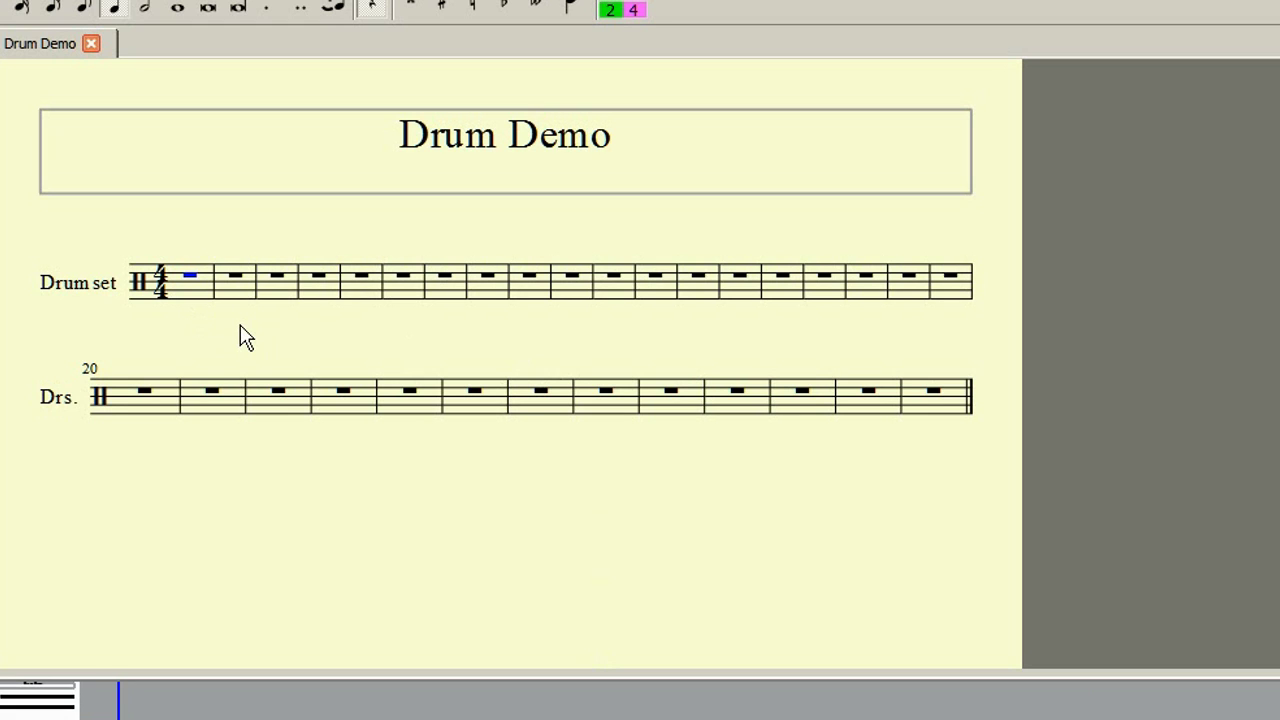
# Open Edit Drumset from the first drum measure's context menu
pyautogui.rightClick(190, 288)
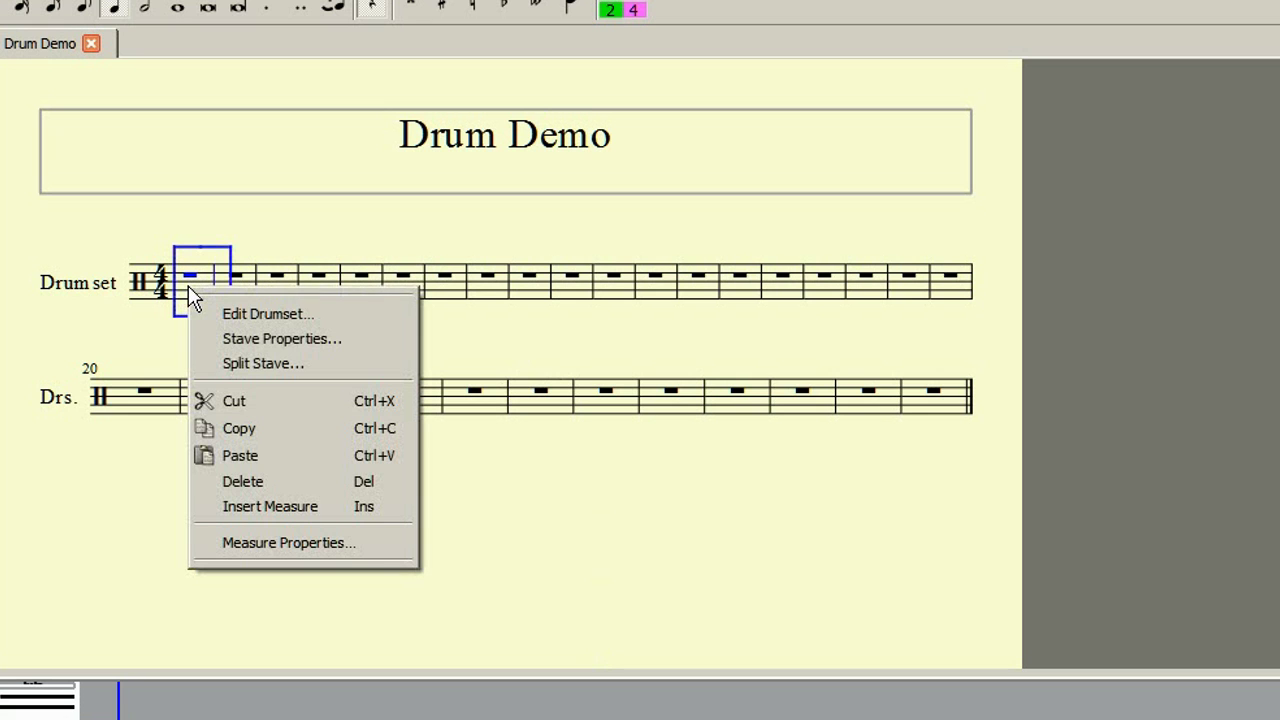
pyautogui.click(253, 313)
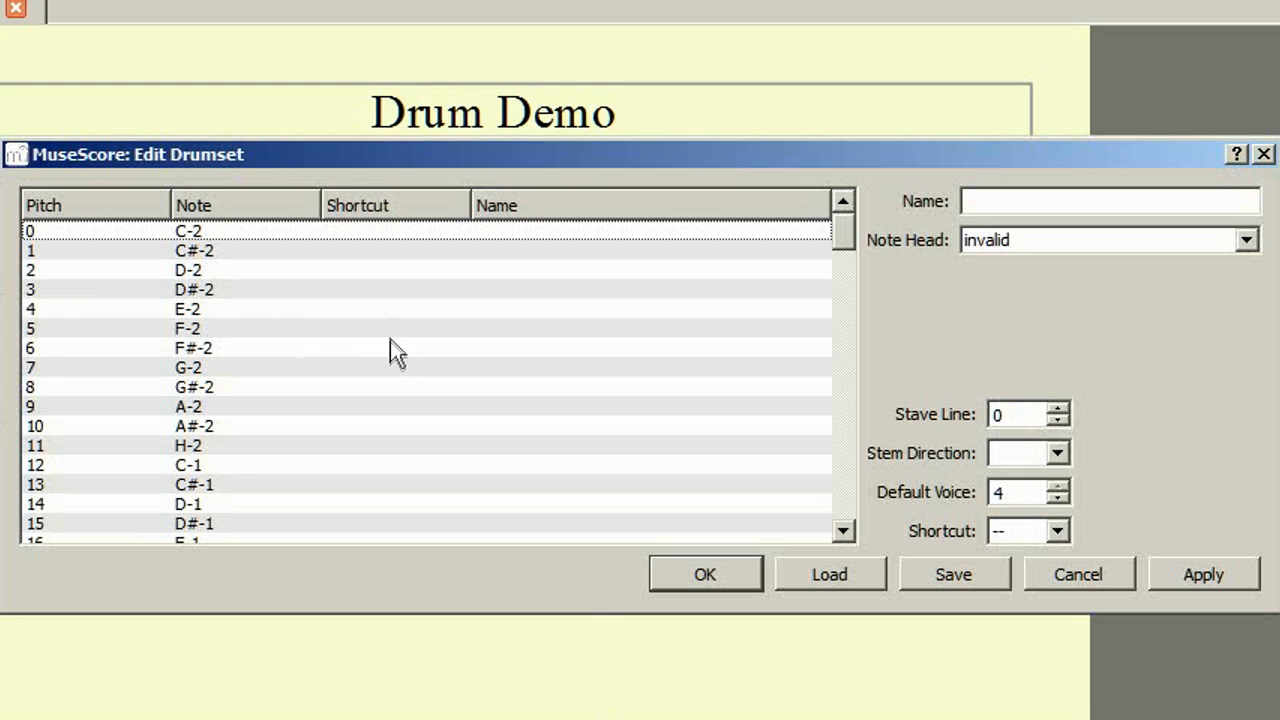
pyautogui.scroll(-8, 390, 340)
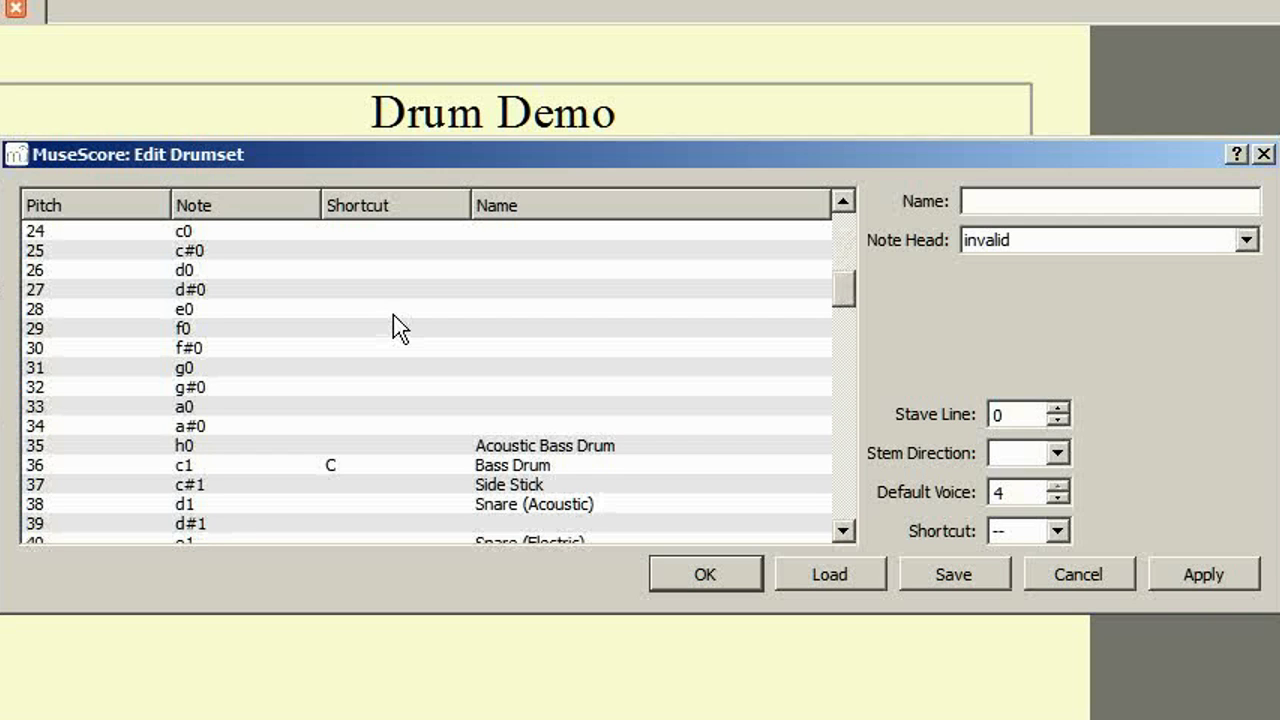
pyautogui.scroll(-2, 394, 316)
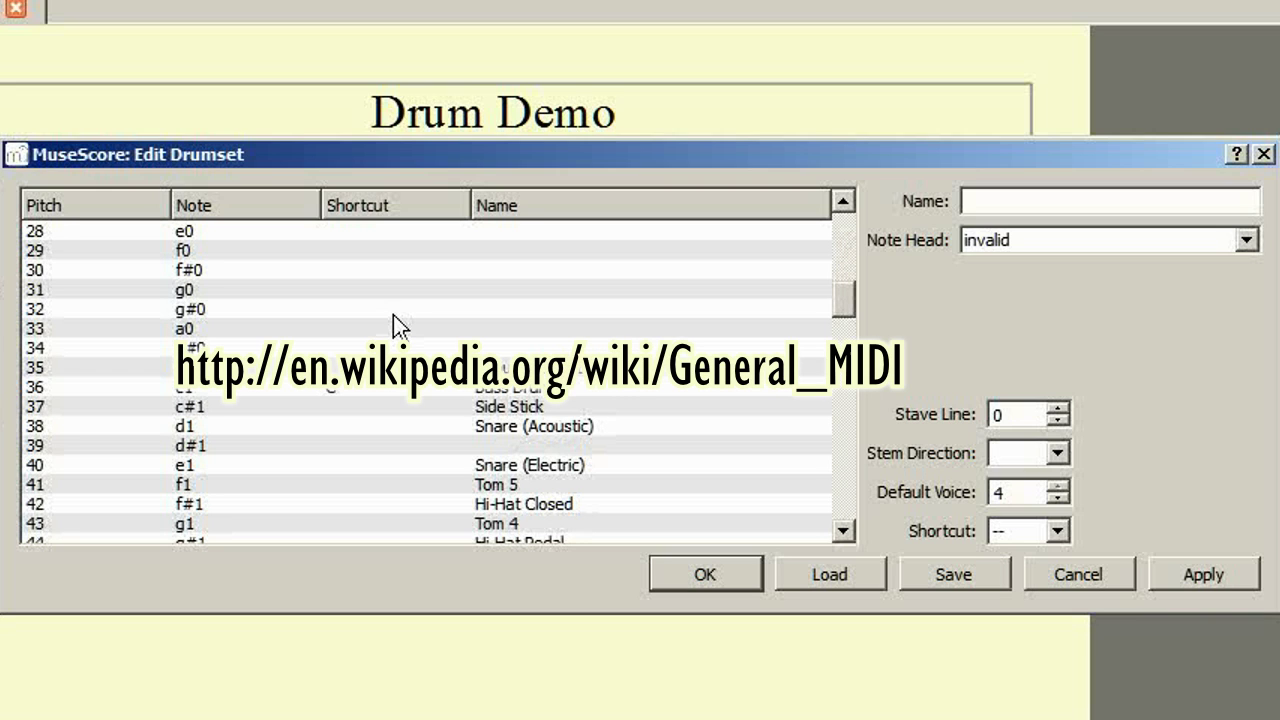
pyautogui.scroll(-4, 393, 316)
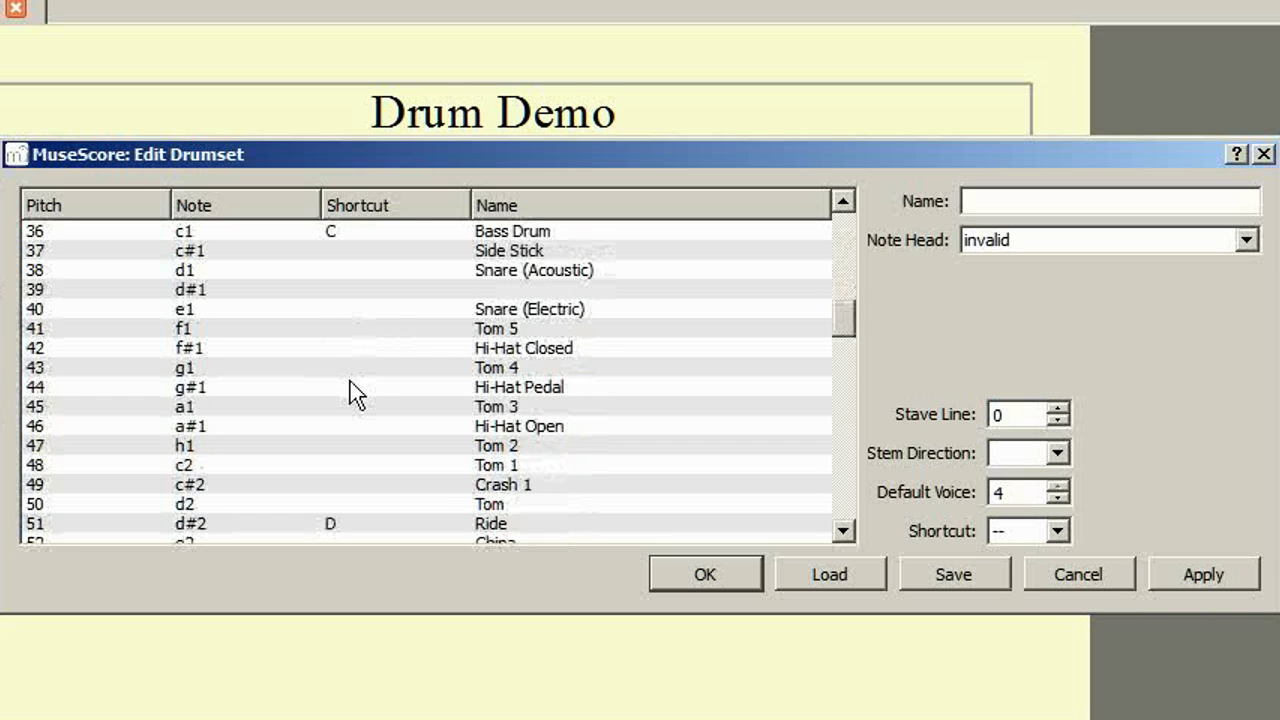
pyautogui.scroll(-4, 350, 381)
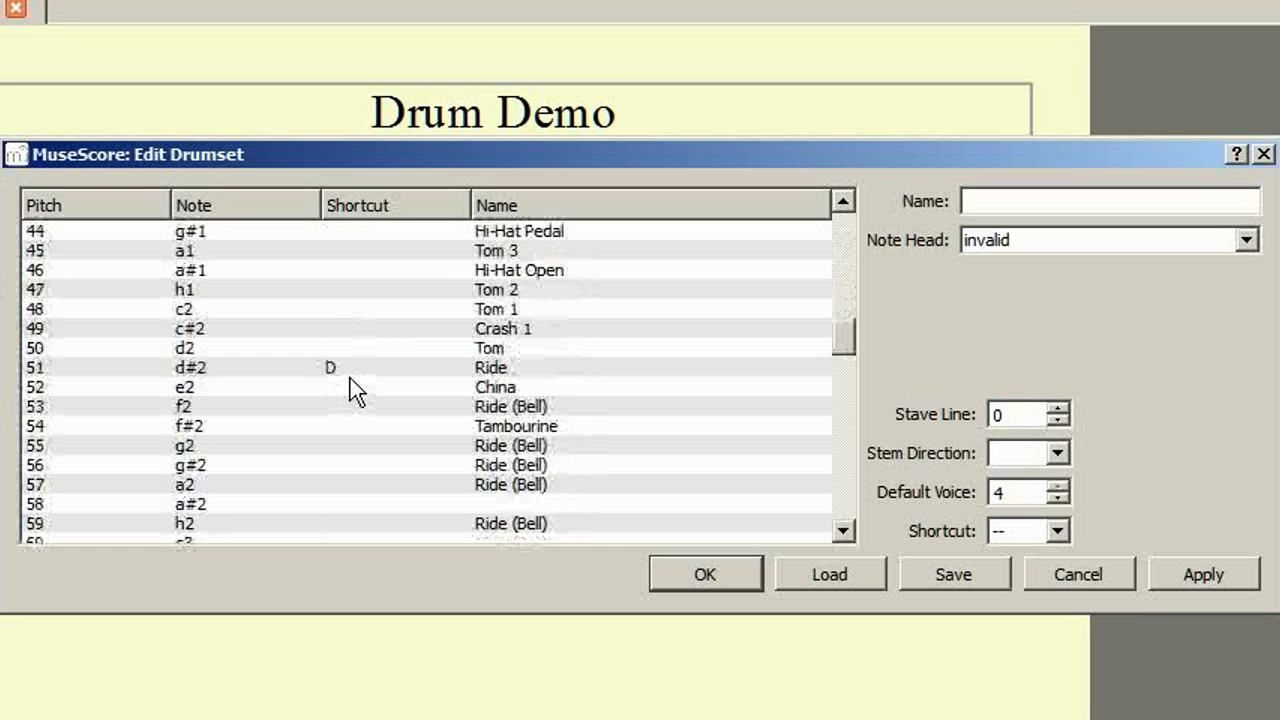
pyautogui.scroll(-4, 350, 378)
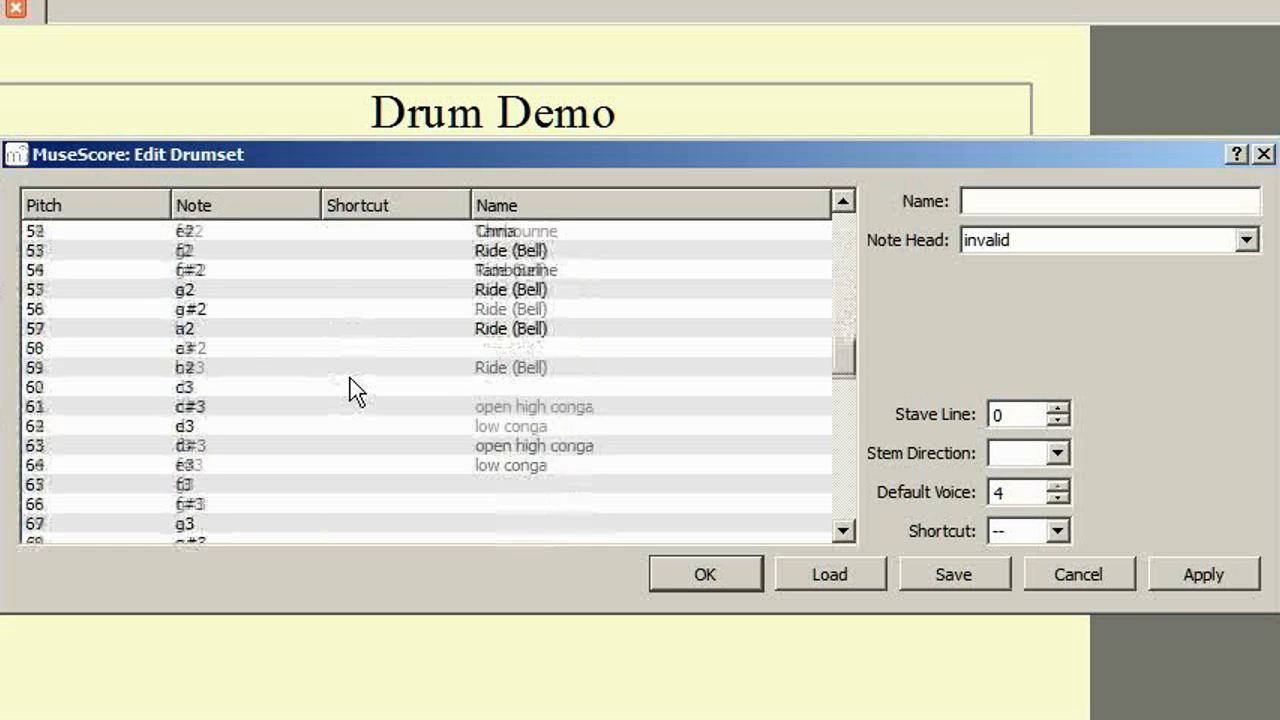
pyautogui.scroll(-8, 350, 378)
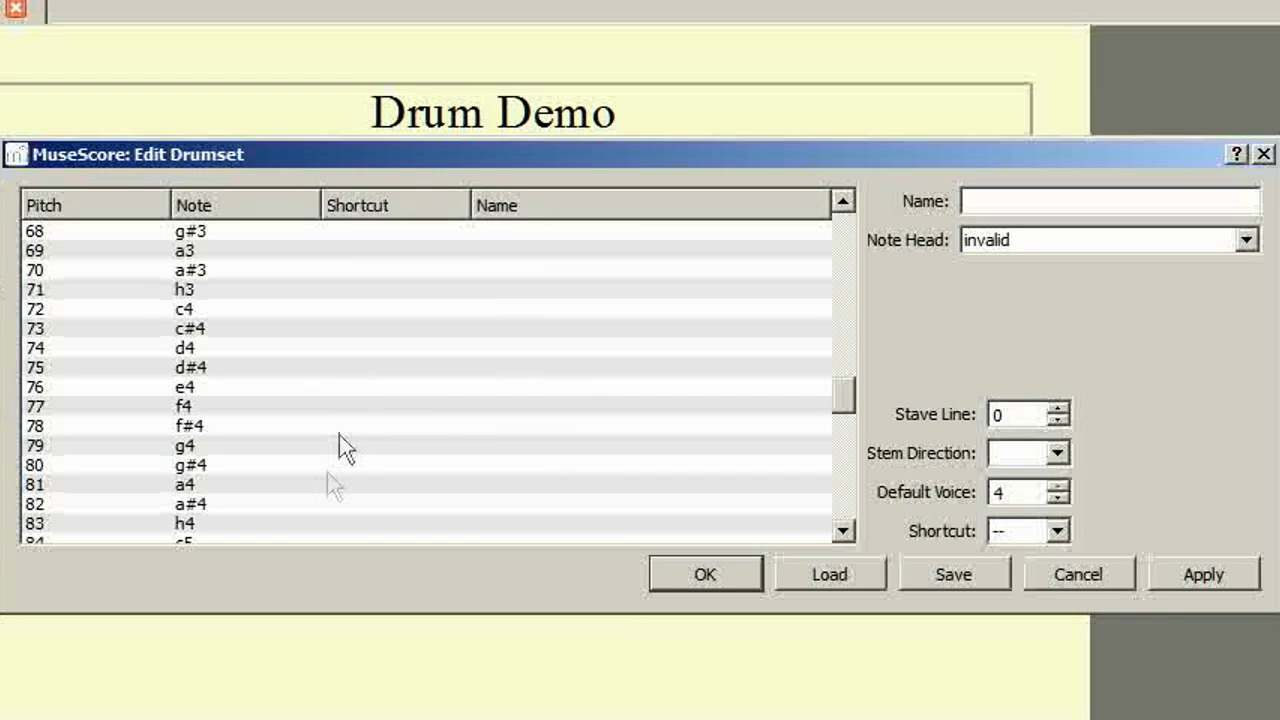
# Name unused pitch 81 'Triangle' and give it triangle noteheads
pyautogui.click(318, 486)
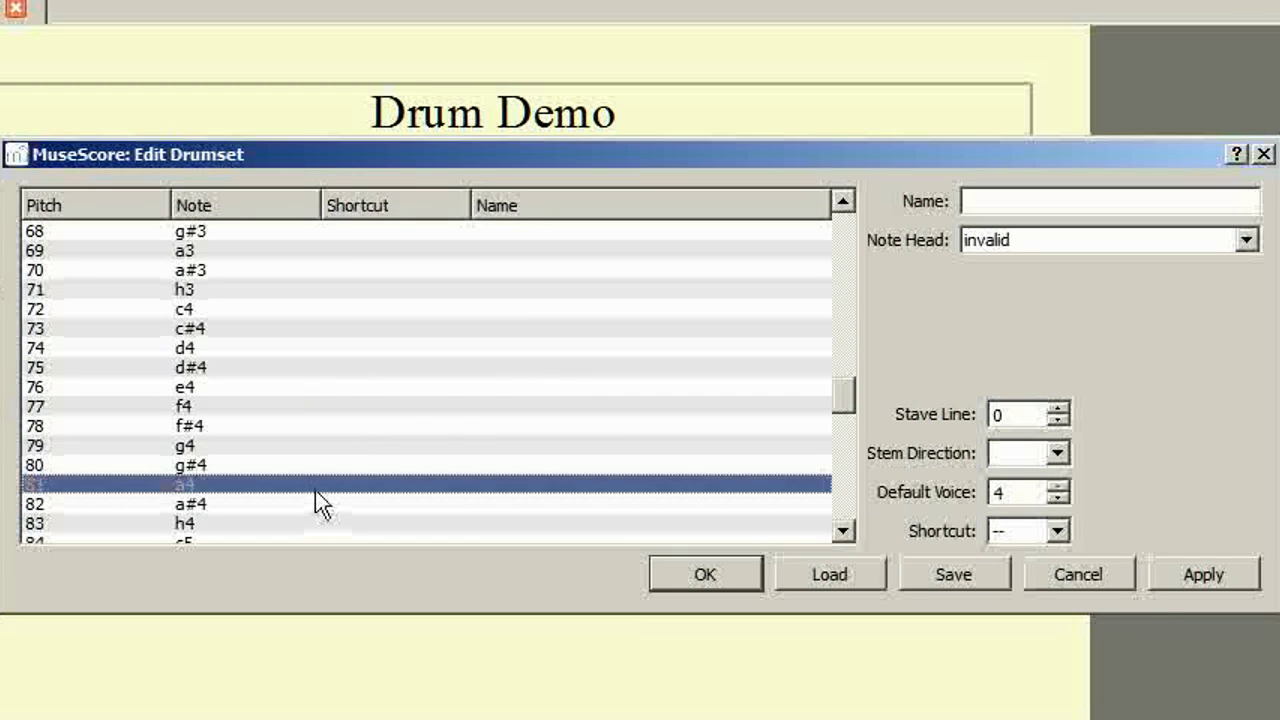
pyautogui.click(1017, 196)
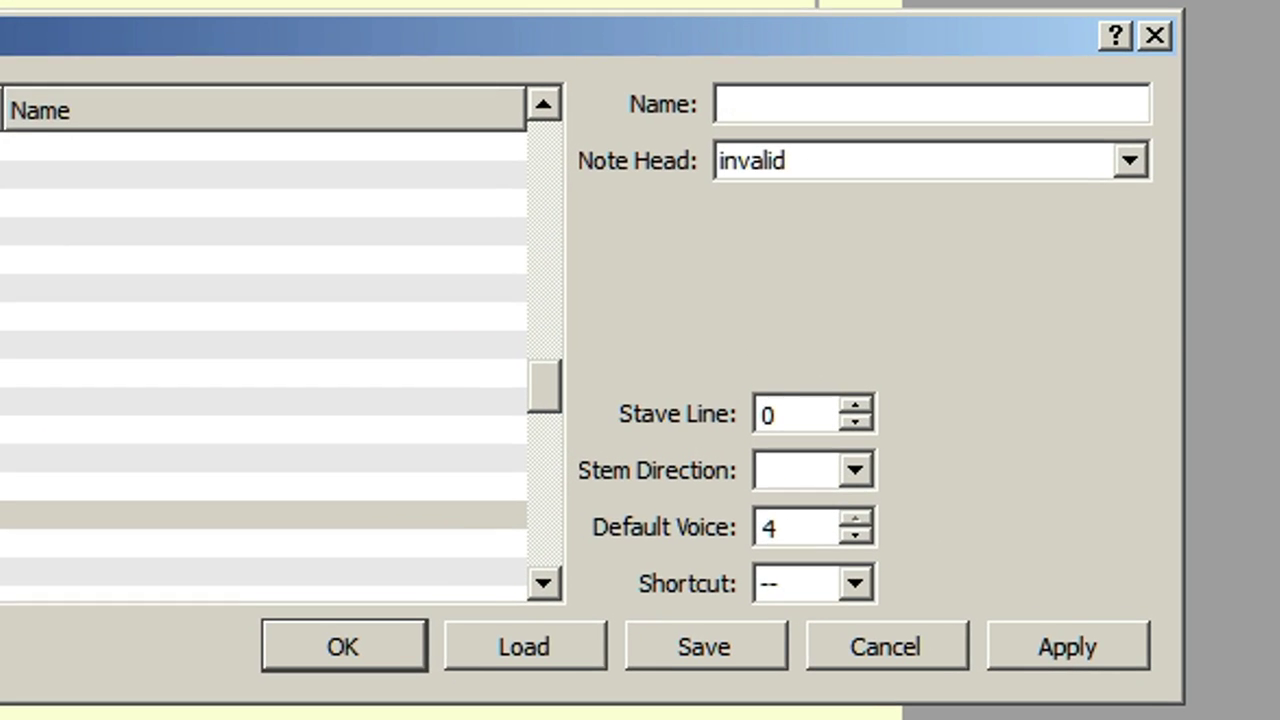
pyautogui.write('T')
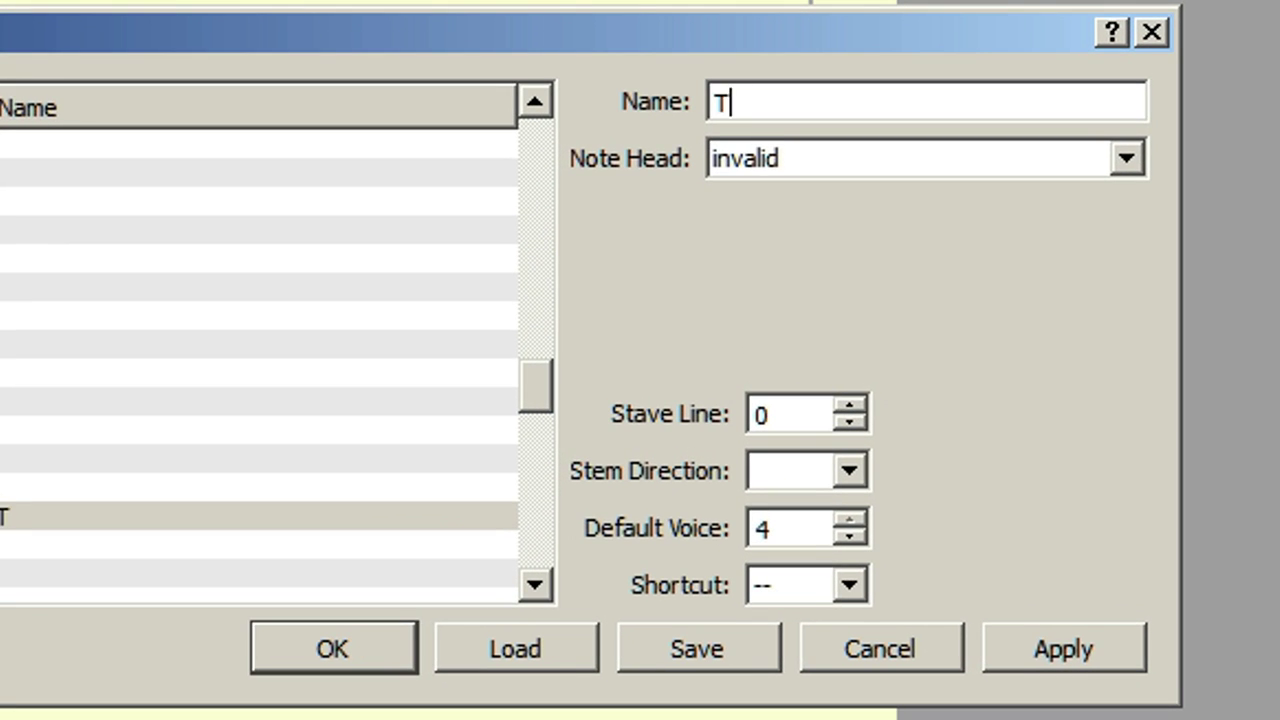
pyautogui.write('ria')
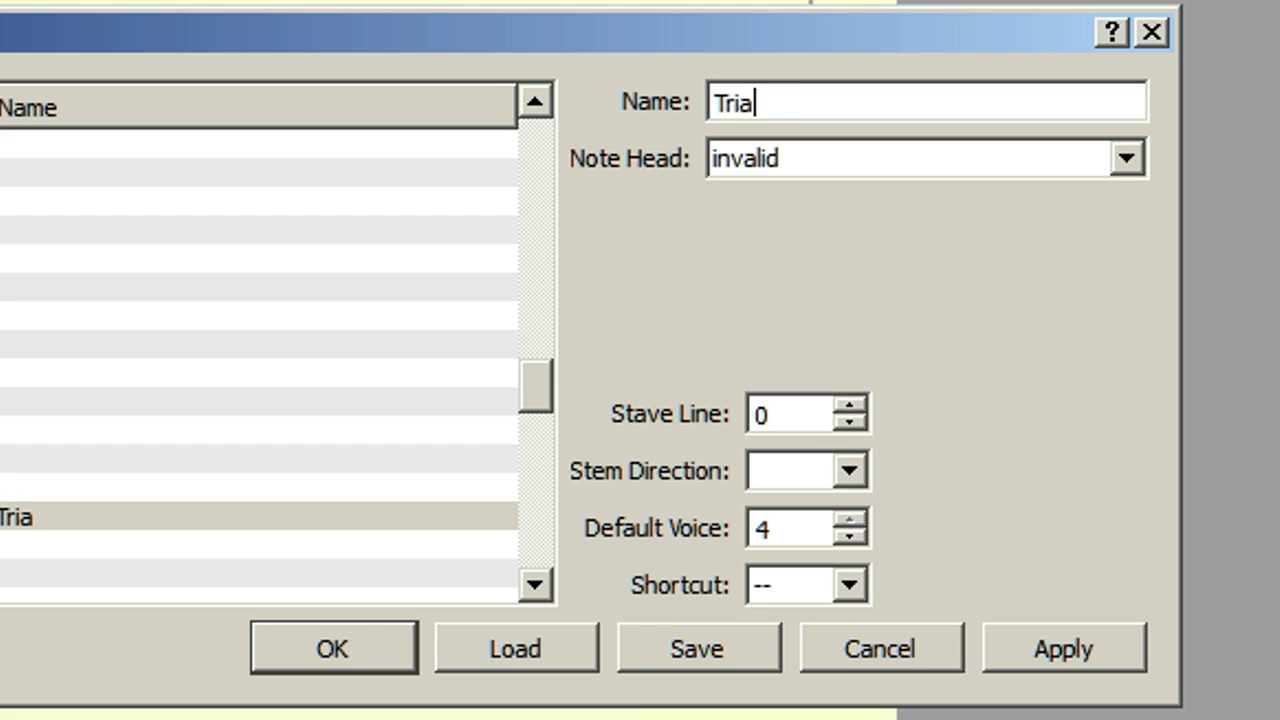
pyautogui.write('ngle')
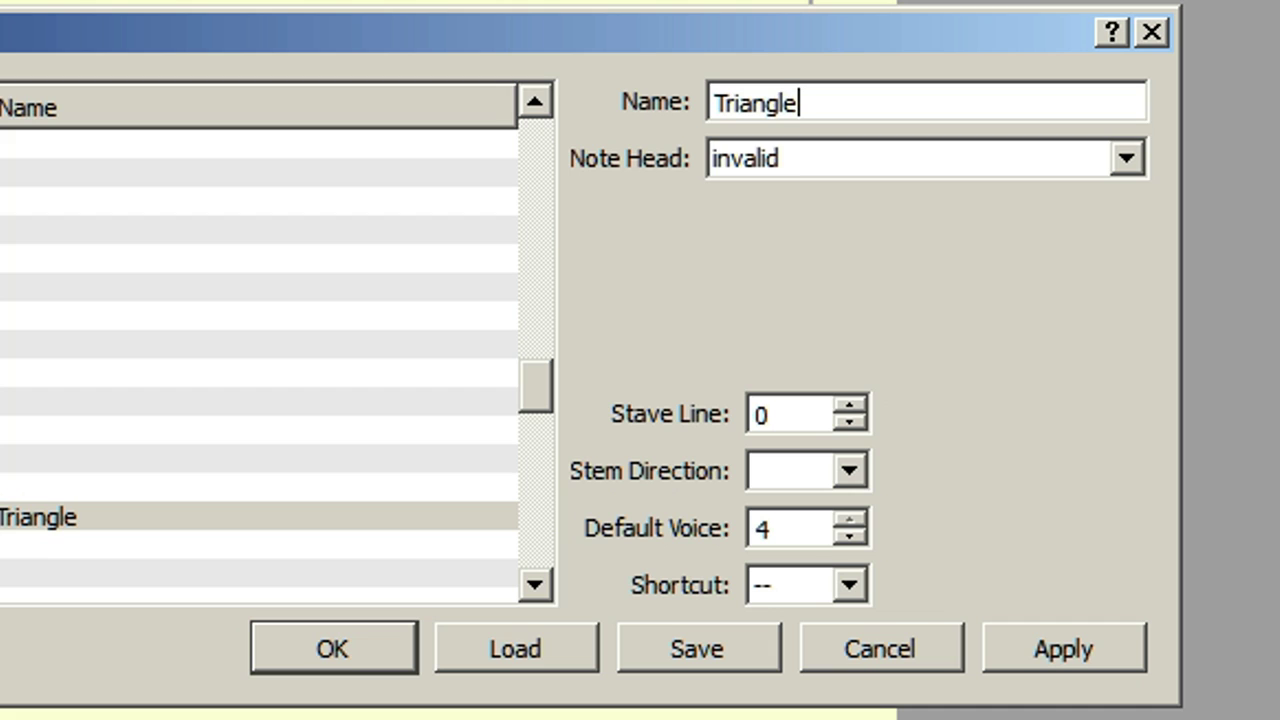
pyautogui.click(1127, 158)
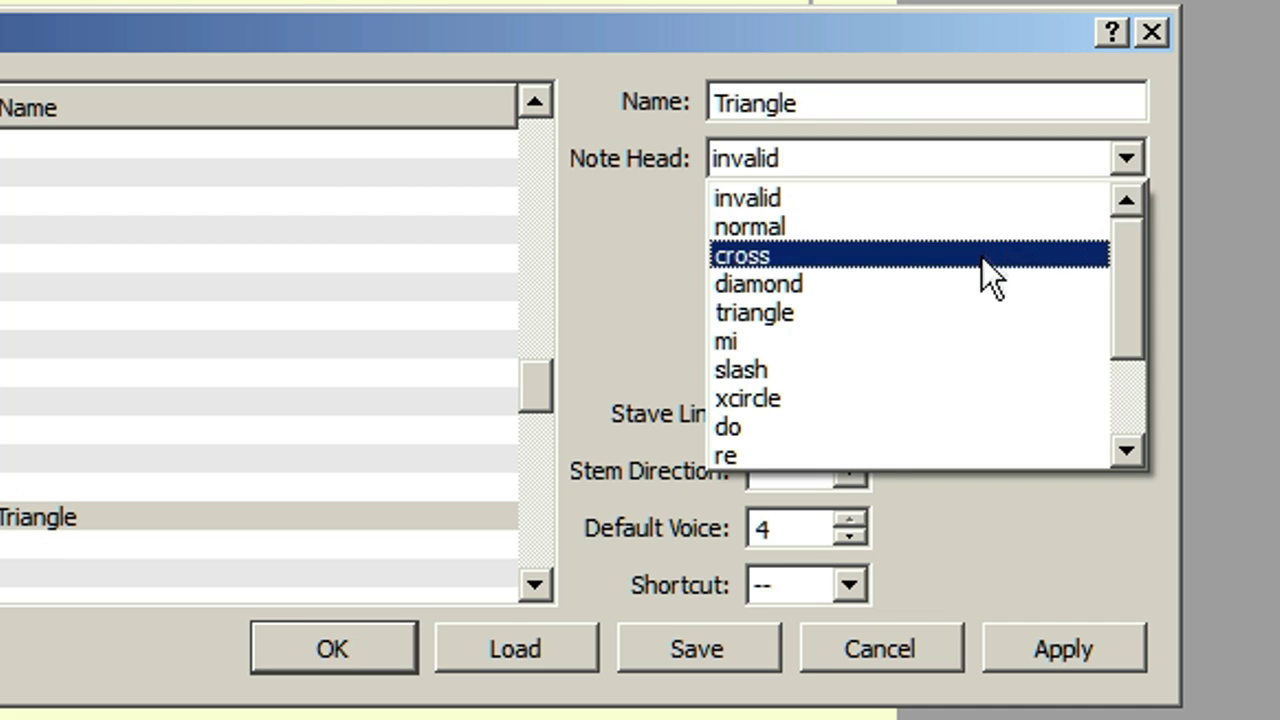
pyautogui.click(979, 311)
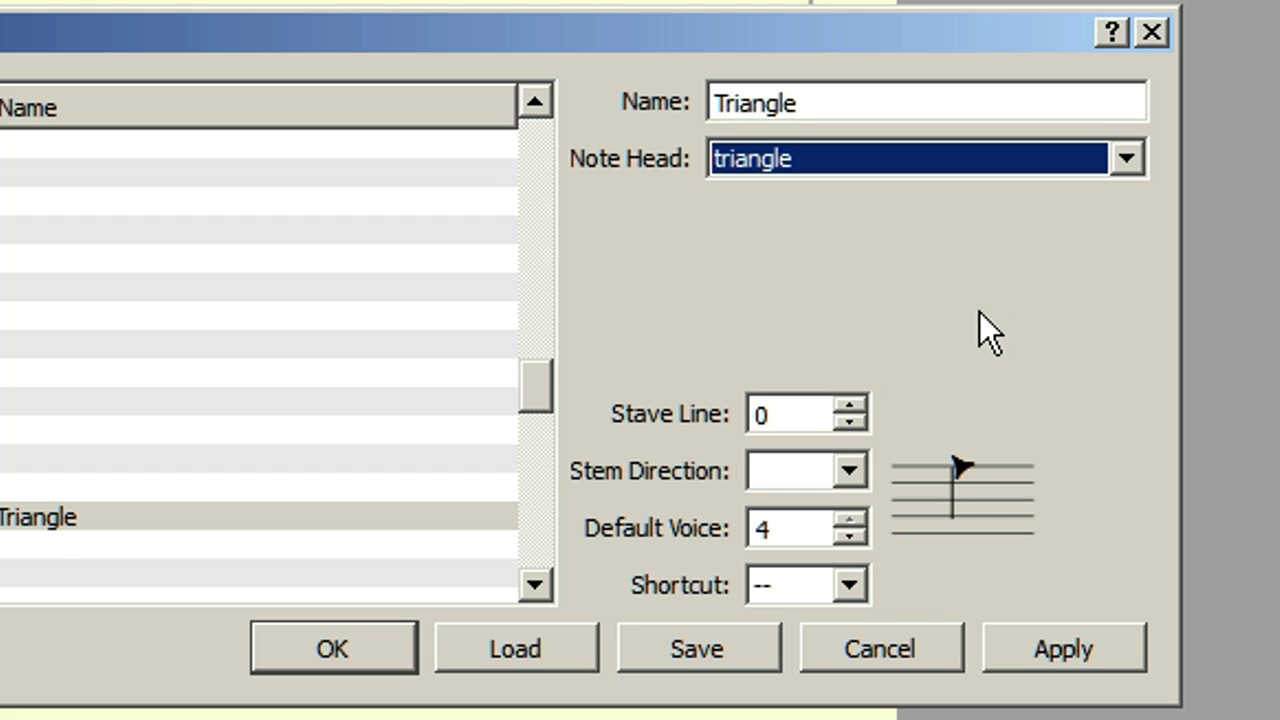
# Set Triangle to stave line -4, stems up, default voice 1, and confirm with OK
pyautogui.click(858, 428)
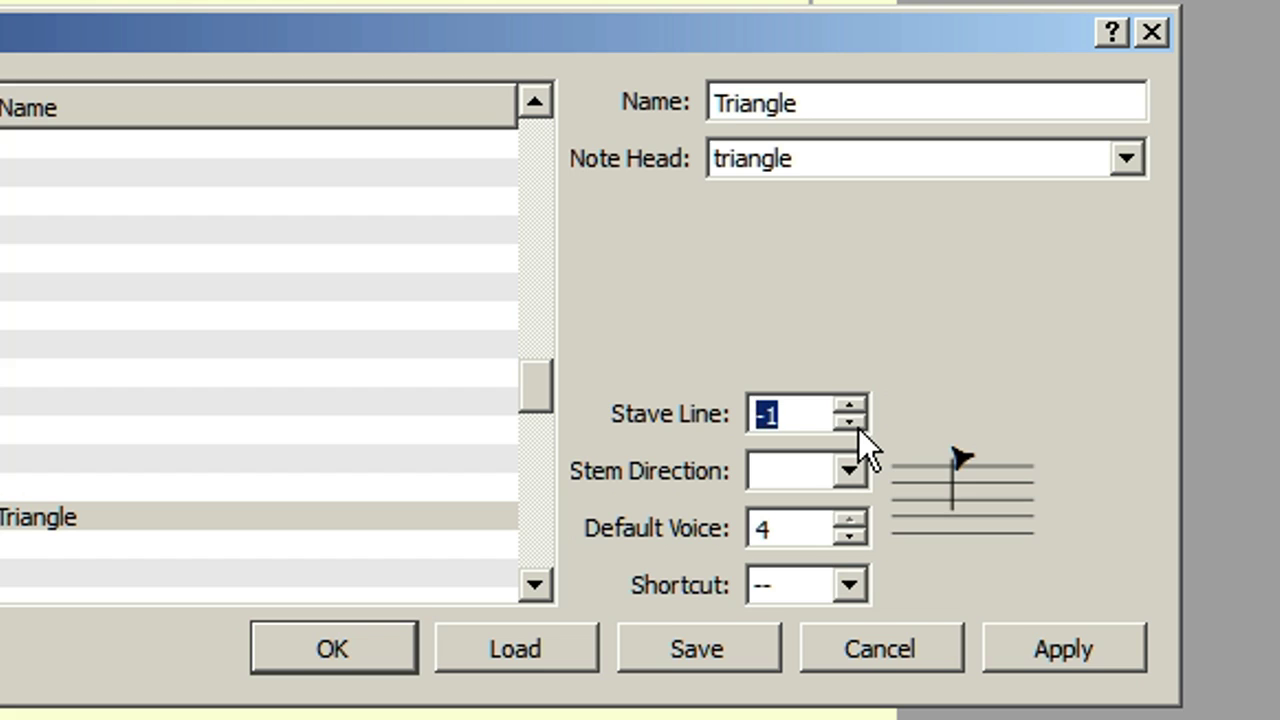
pyautogui.click(858, 428)
pyautogui.click(858, 428)
pyautogui.click(858, 428)
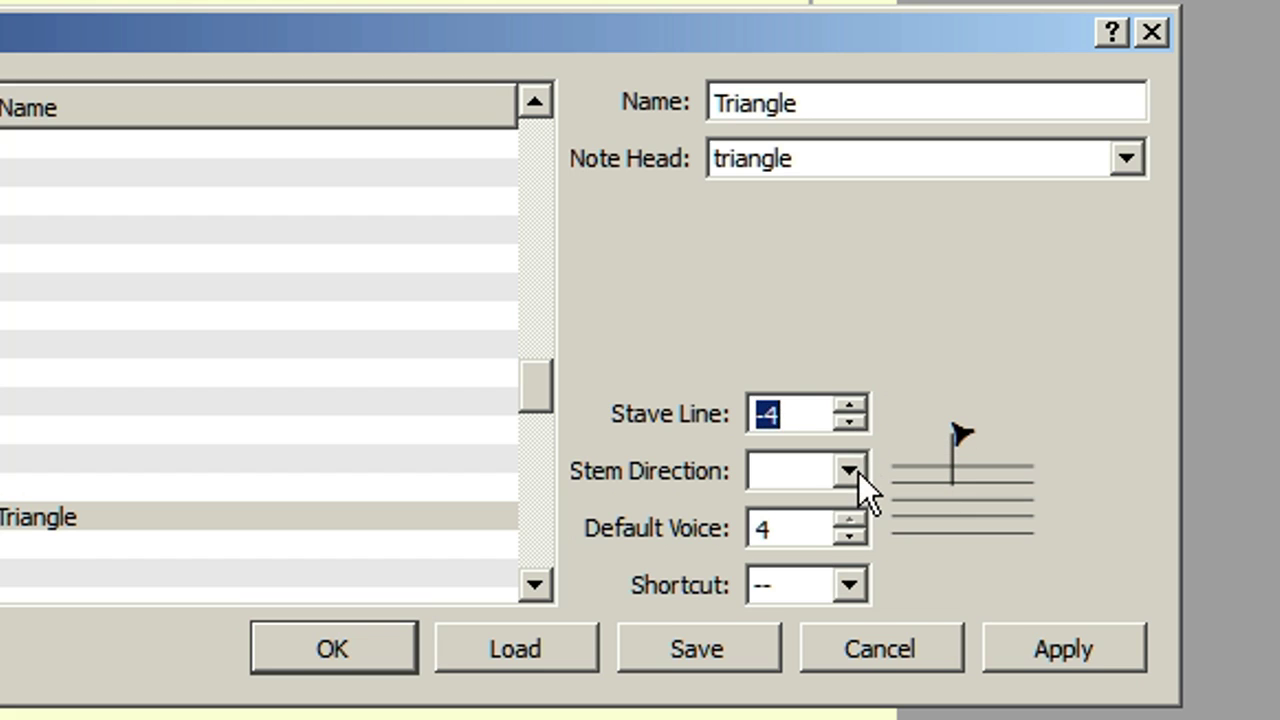
pyautogui.click(858, 472)
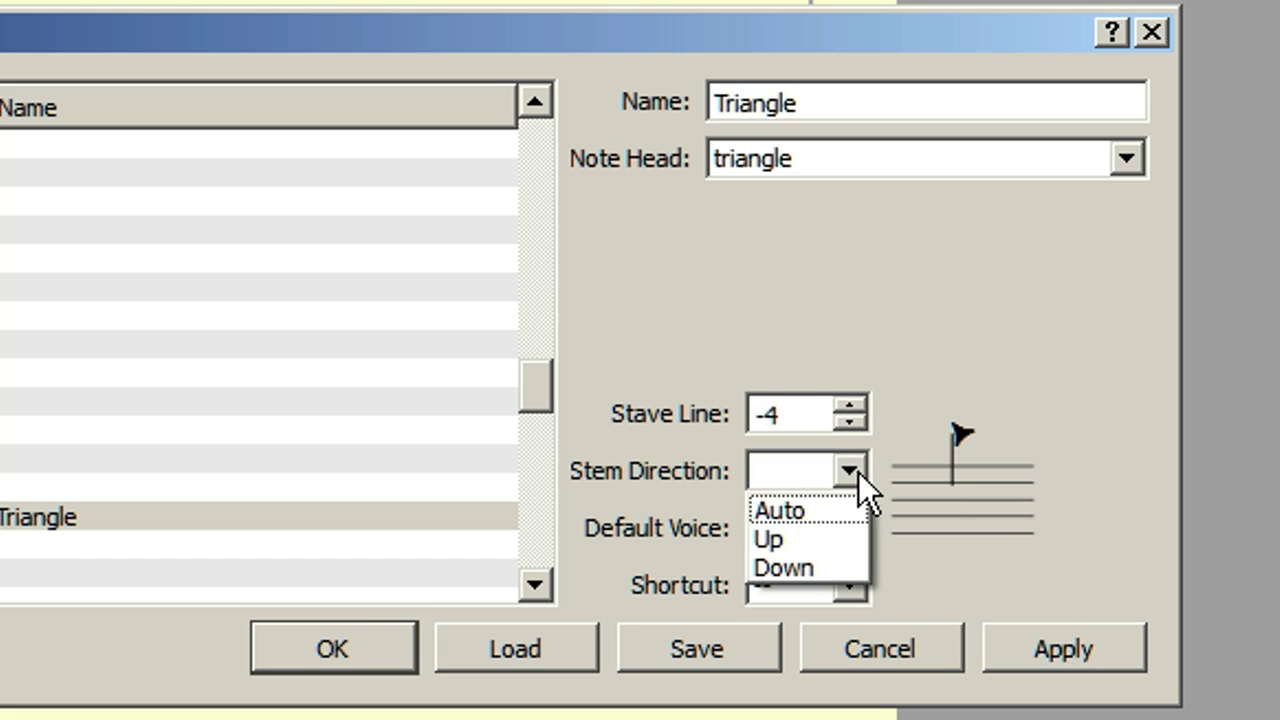
pyautogui.click(843, 540)
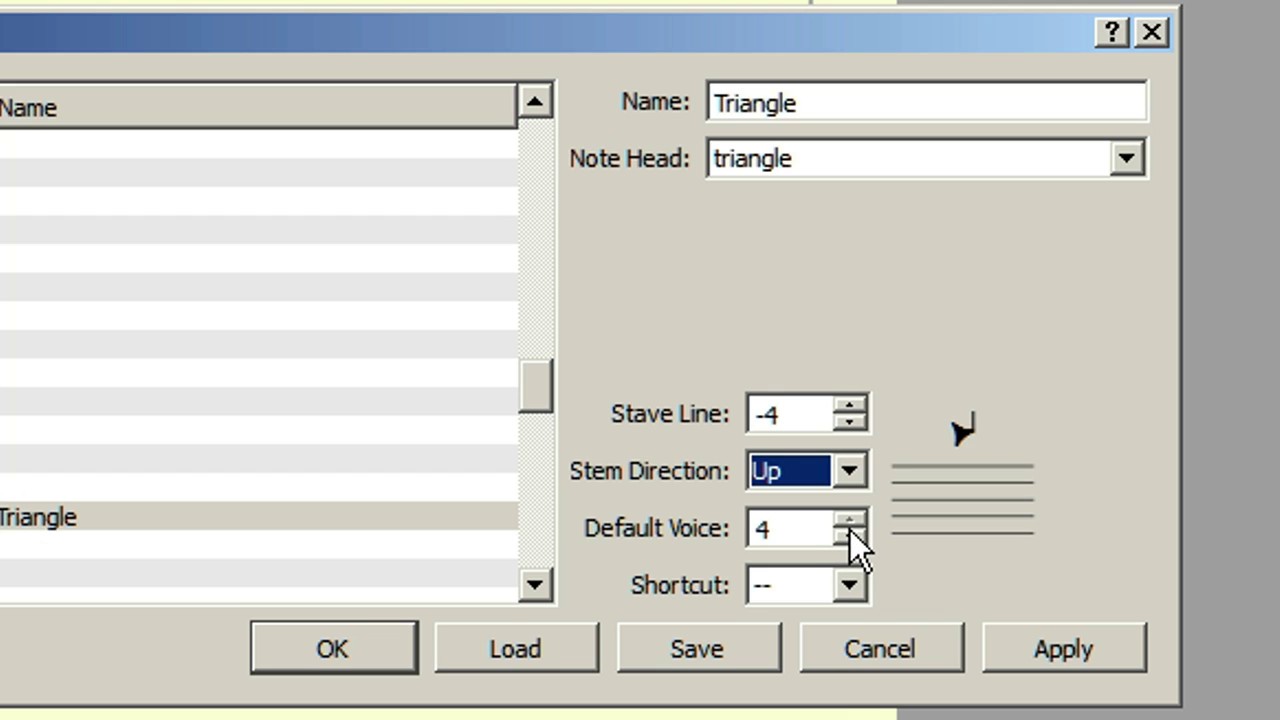
pyautogui.click(850, 530)
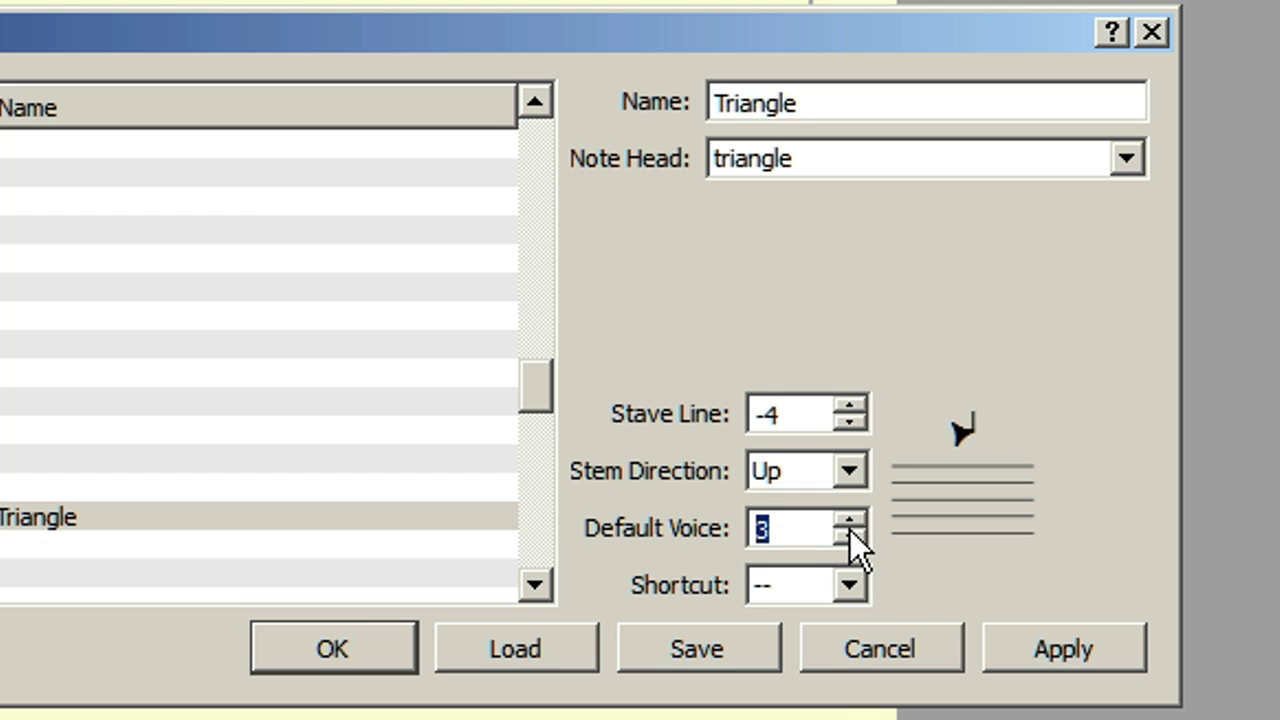
pyautogui.click(850, 530)
pyautogui.click(850, 530)
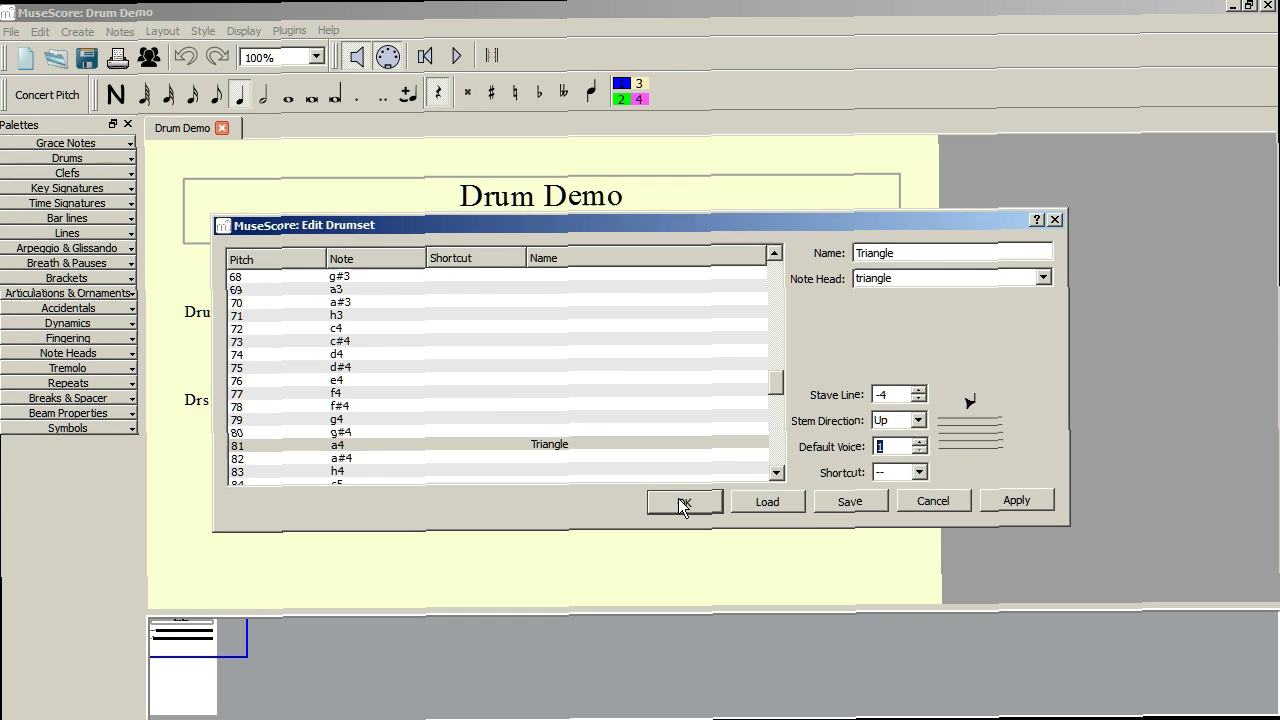
pyautogui.click(319, 639)
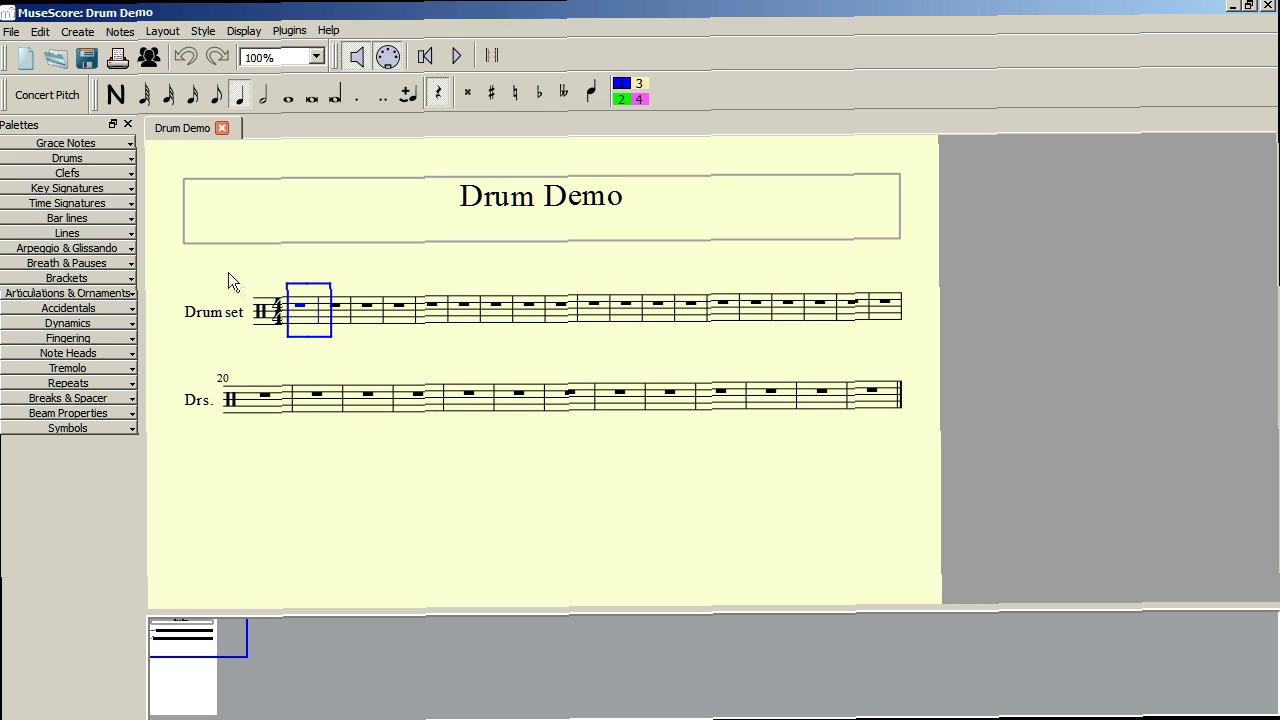
# Deselect everything, expand and scroll through the Drums palette, then open the File menu
pyautogui.press('Escape')
pyautogui.click(133, 159)
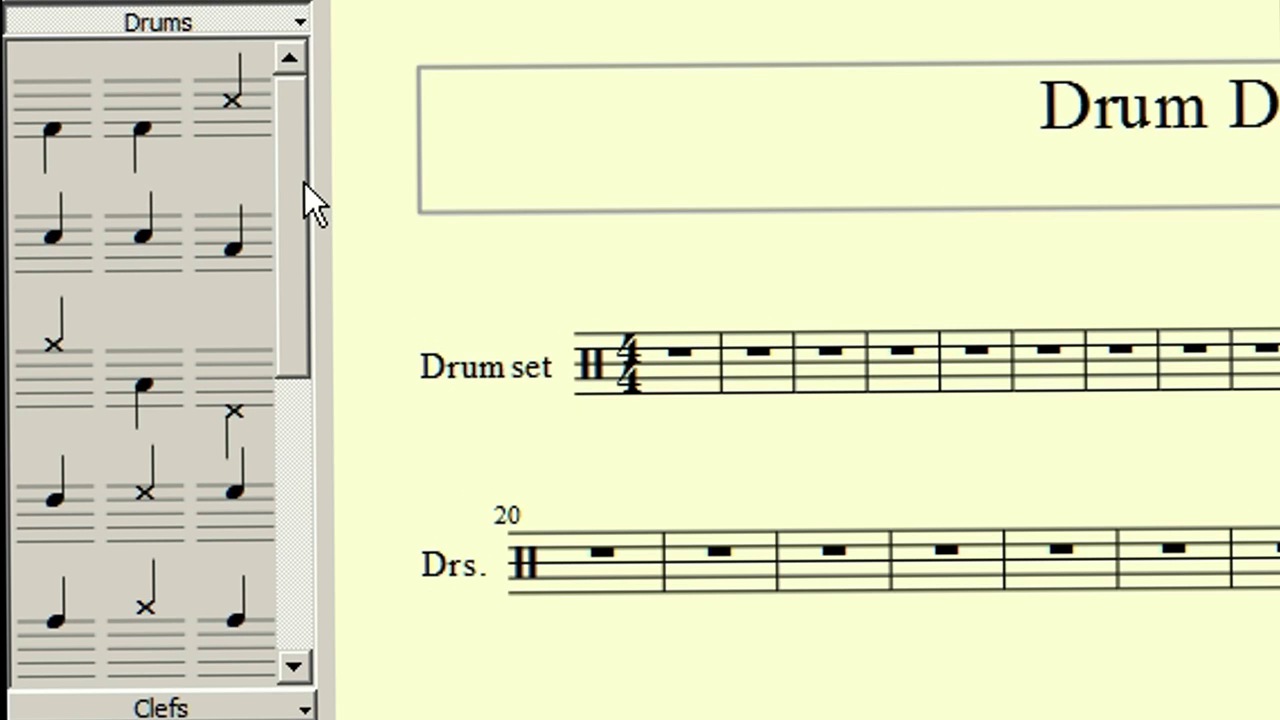
pyautogui.scroll(-5, 150, 248)
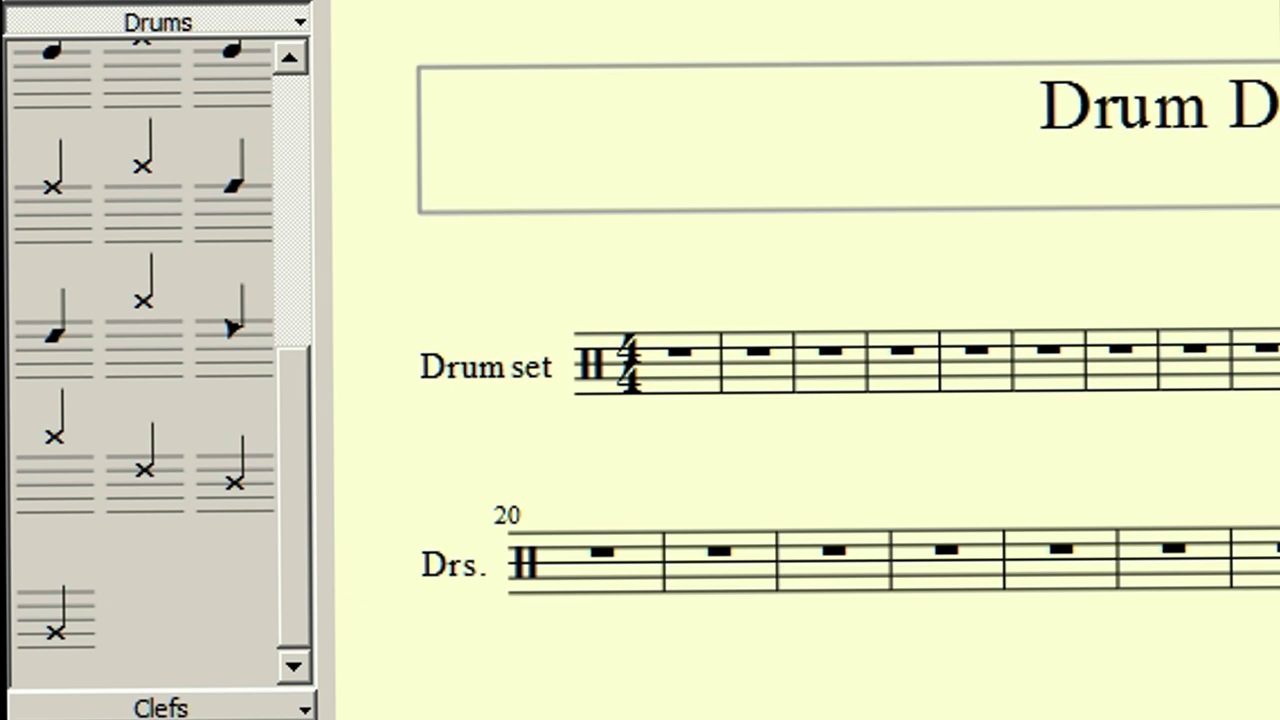
pyautogui.click(11, 33)
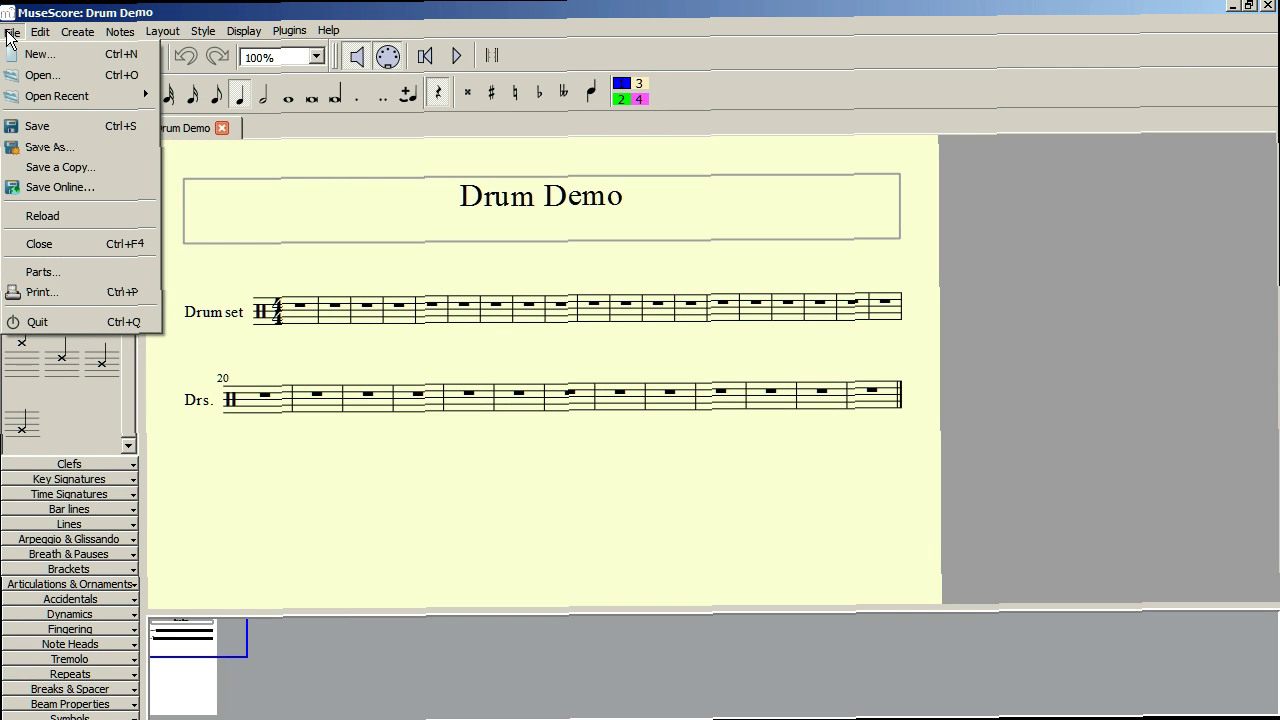
# Save Drum Demo, close MuseScore, and relaunch it from the Start menu
pyautogui.click(37, 130)
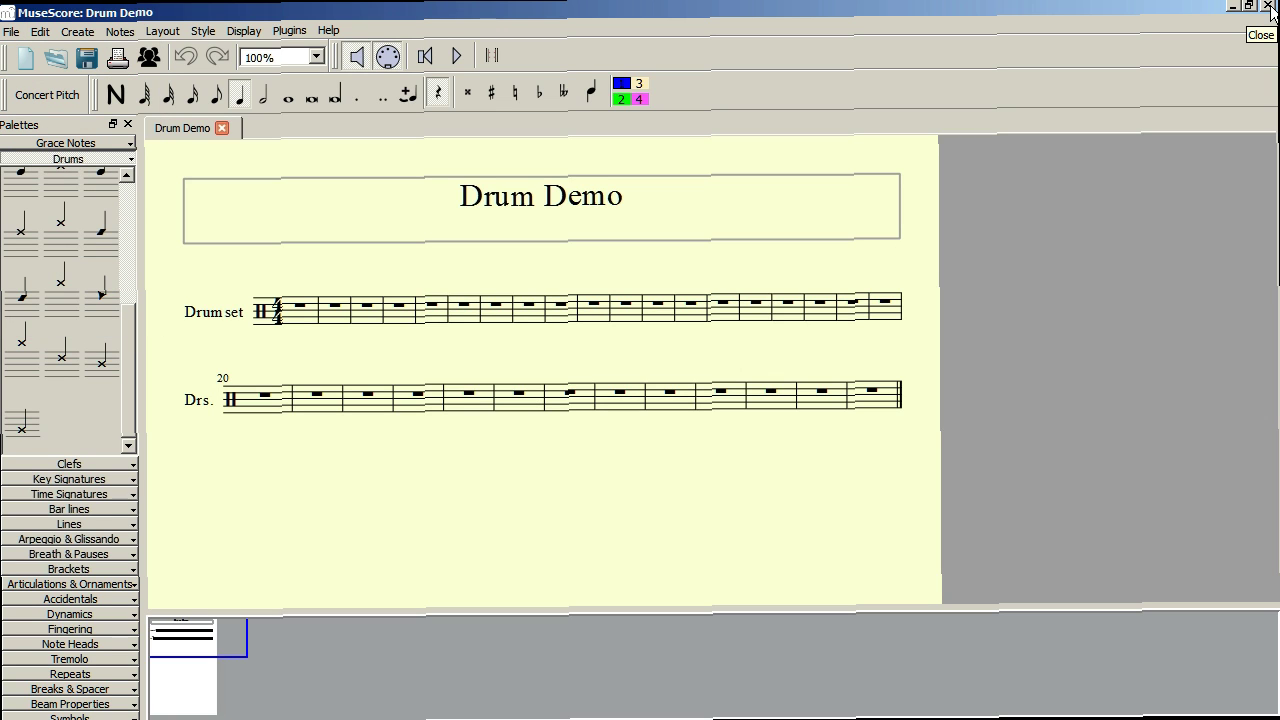
pyautogui.click(1268, 6)
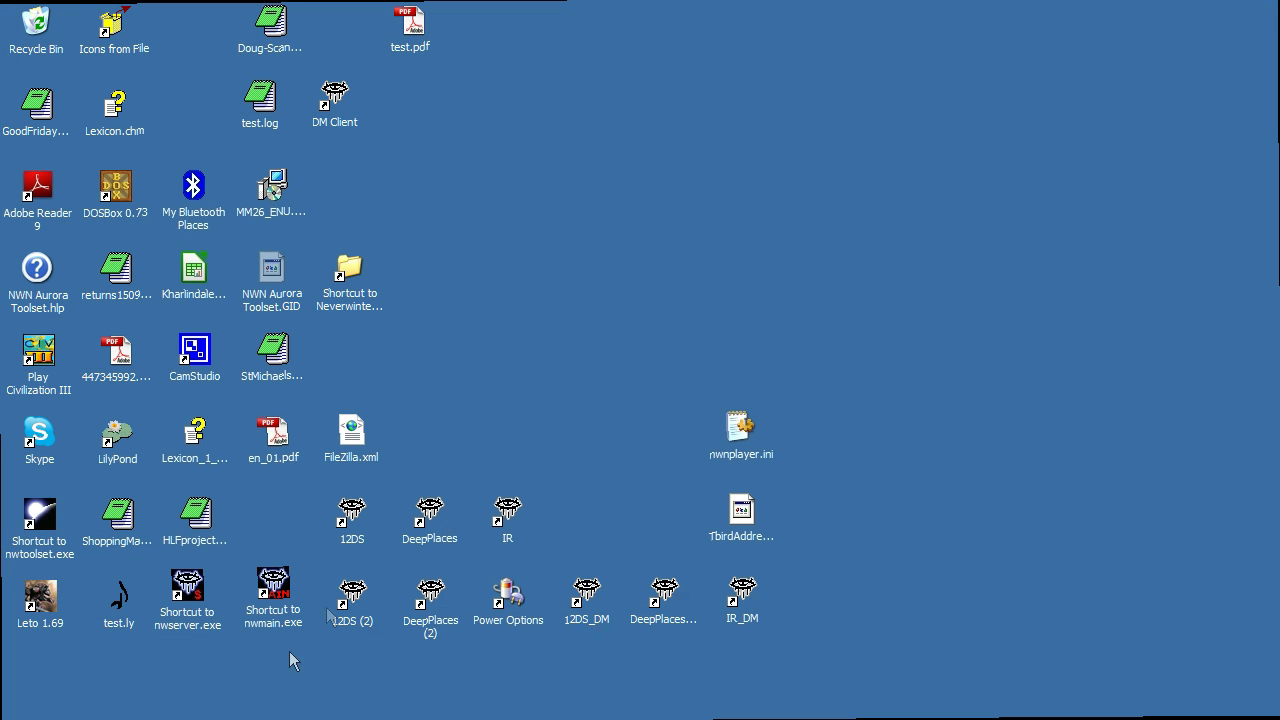
pyautogui.press('super')
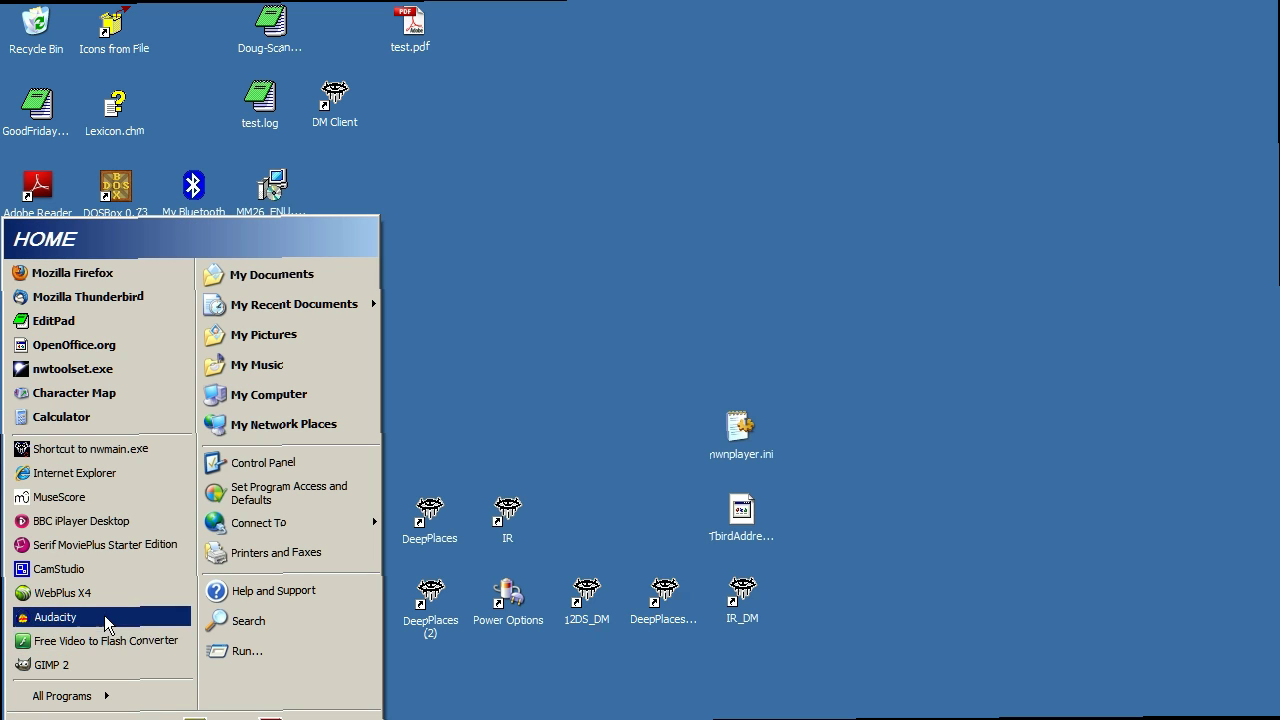
pyautogui.click(79, 505)
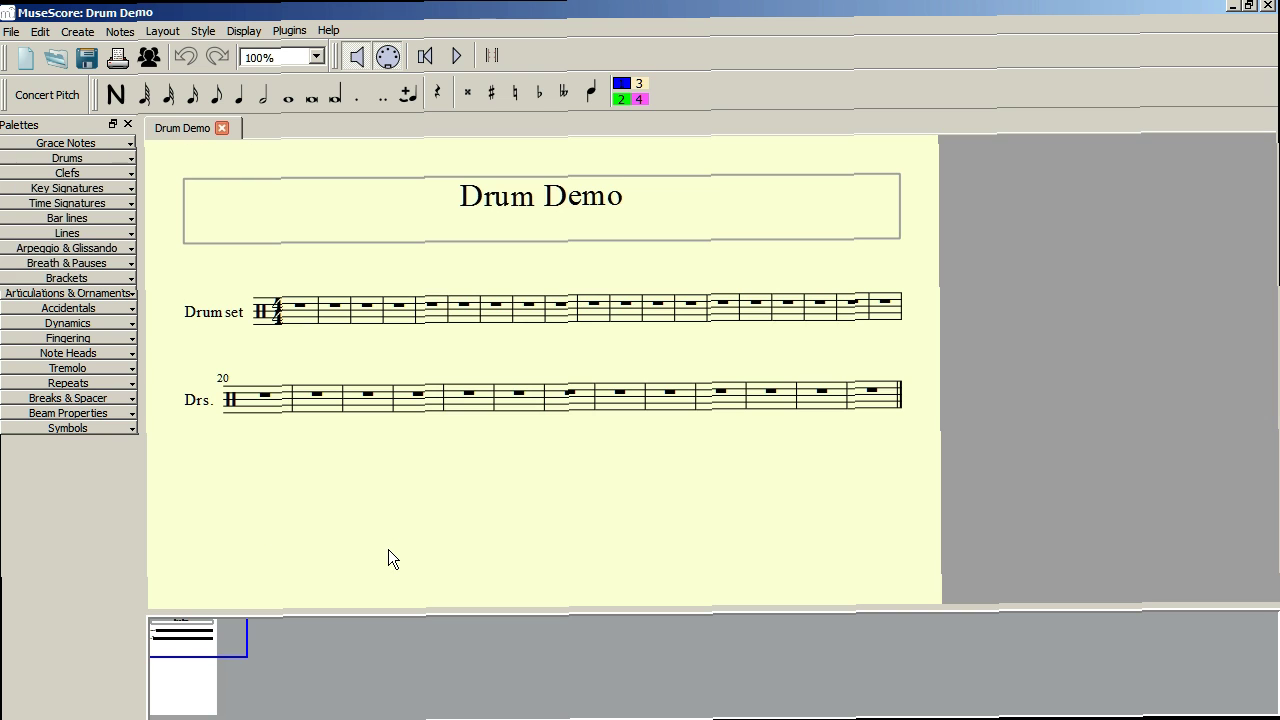
# Check File > Open Recent, dismiss it, and expand the Drums palette
pyautogui.click(11, 32)
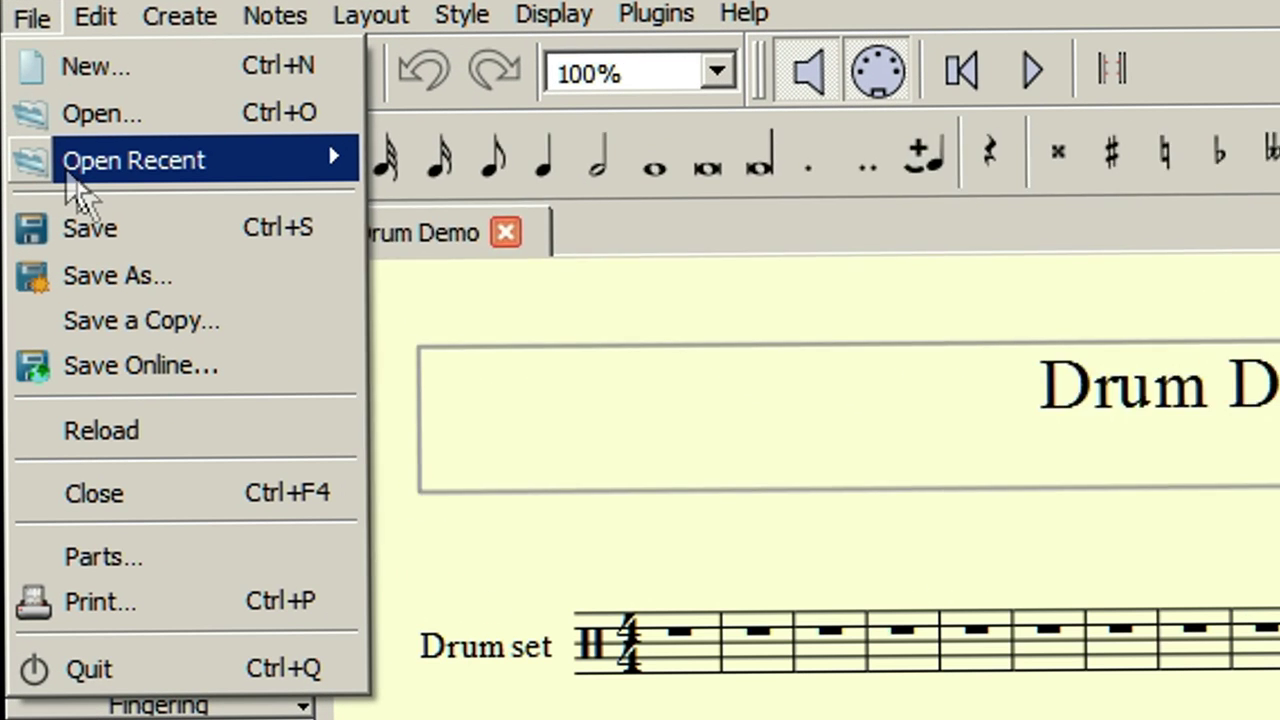
pyautogui.moveTo(35, 102)
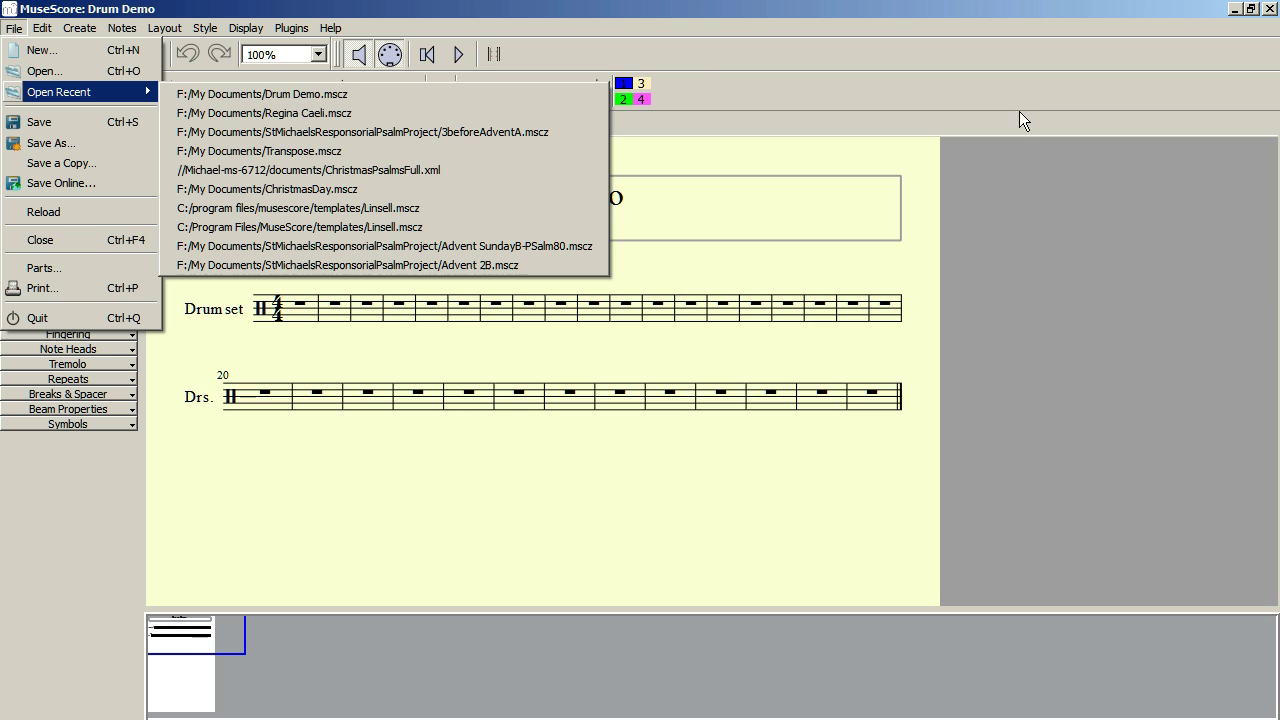
pyautogui.click(904, 7)
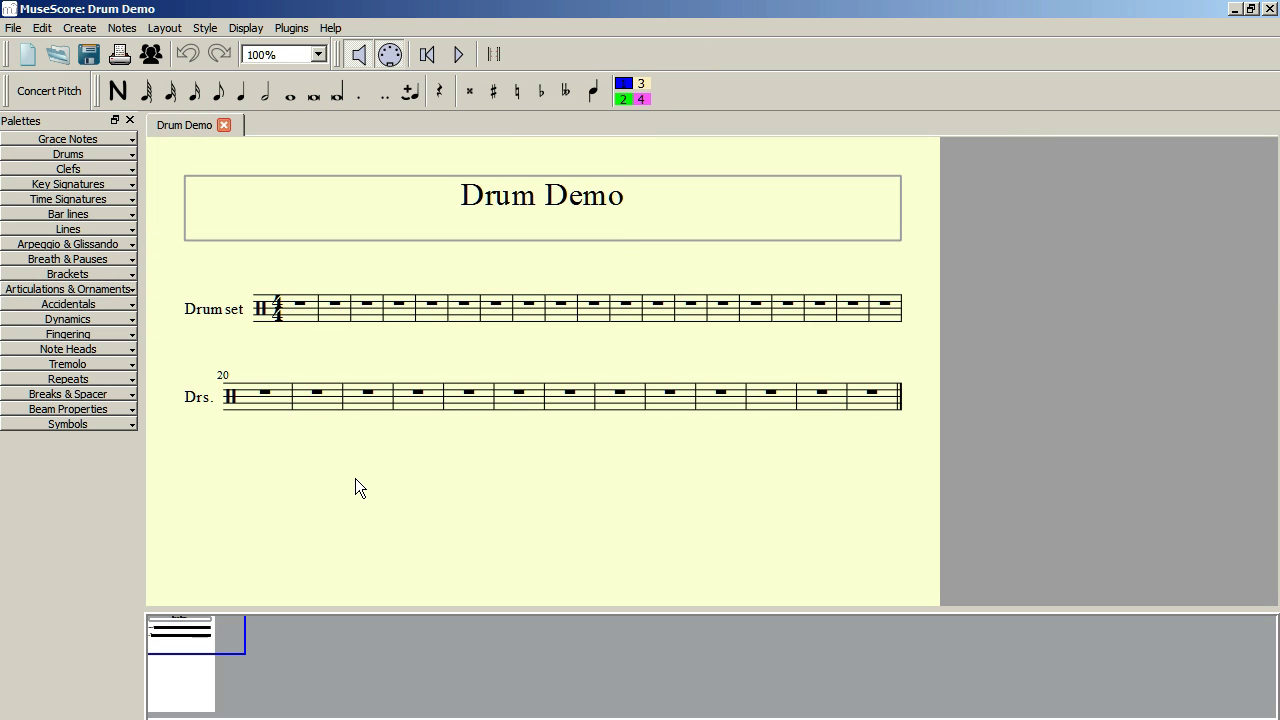
pyautogui.click(131, 155)
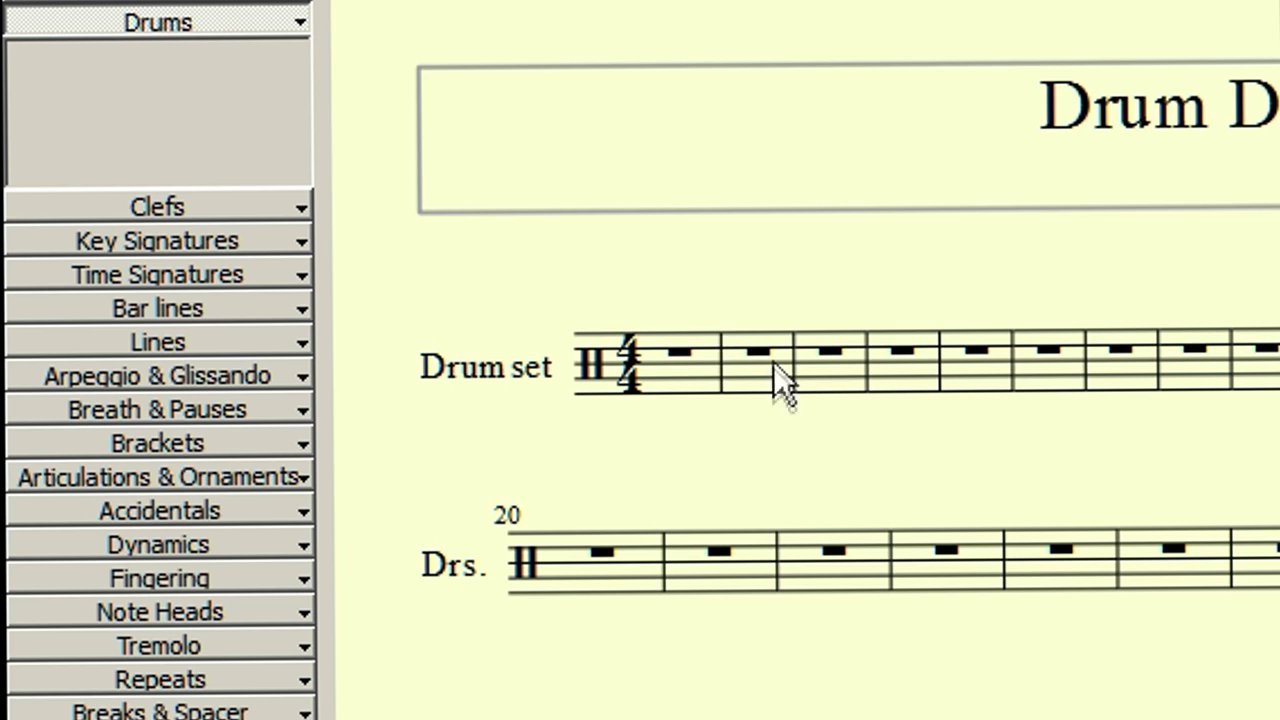
# Select the first-measure rest and scroll the Drums palette down to the Triangle sound
pyautogui.click(677, 350)
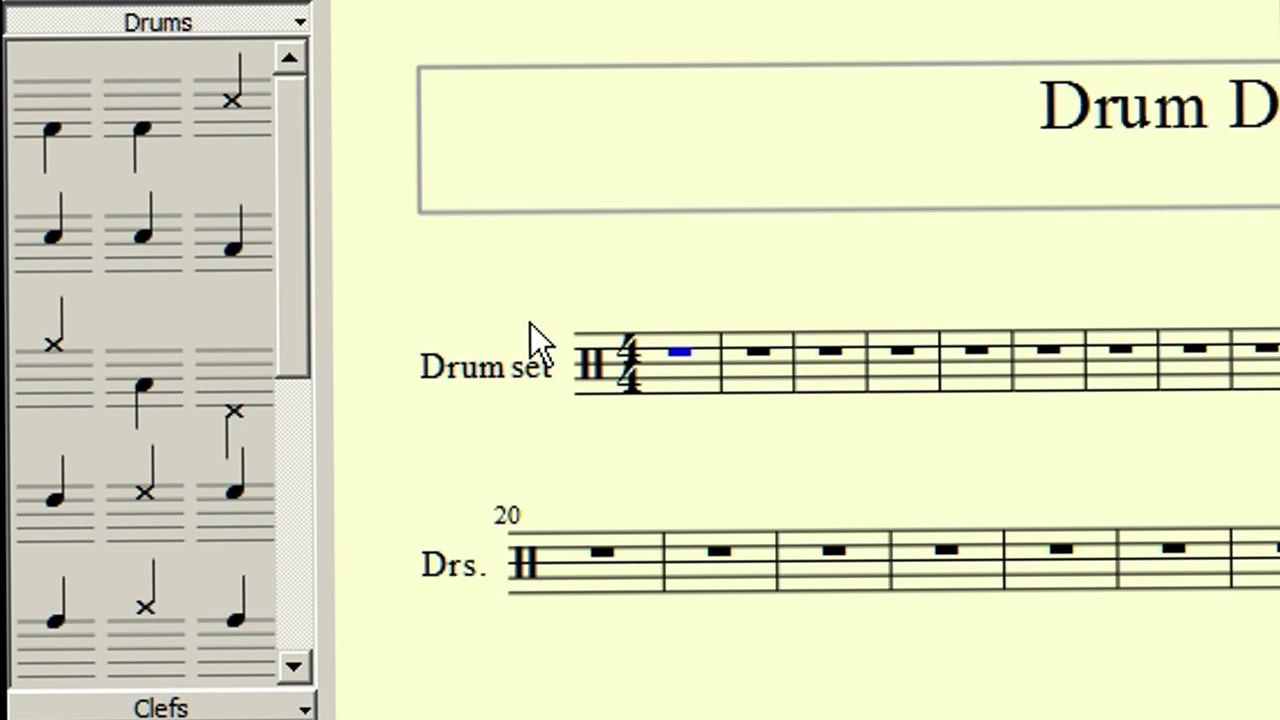
pyautogui.scroll(-5, 176, 206)
pyautogui.scroll(-4, 176, 206)
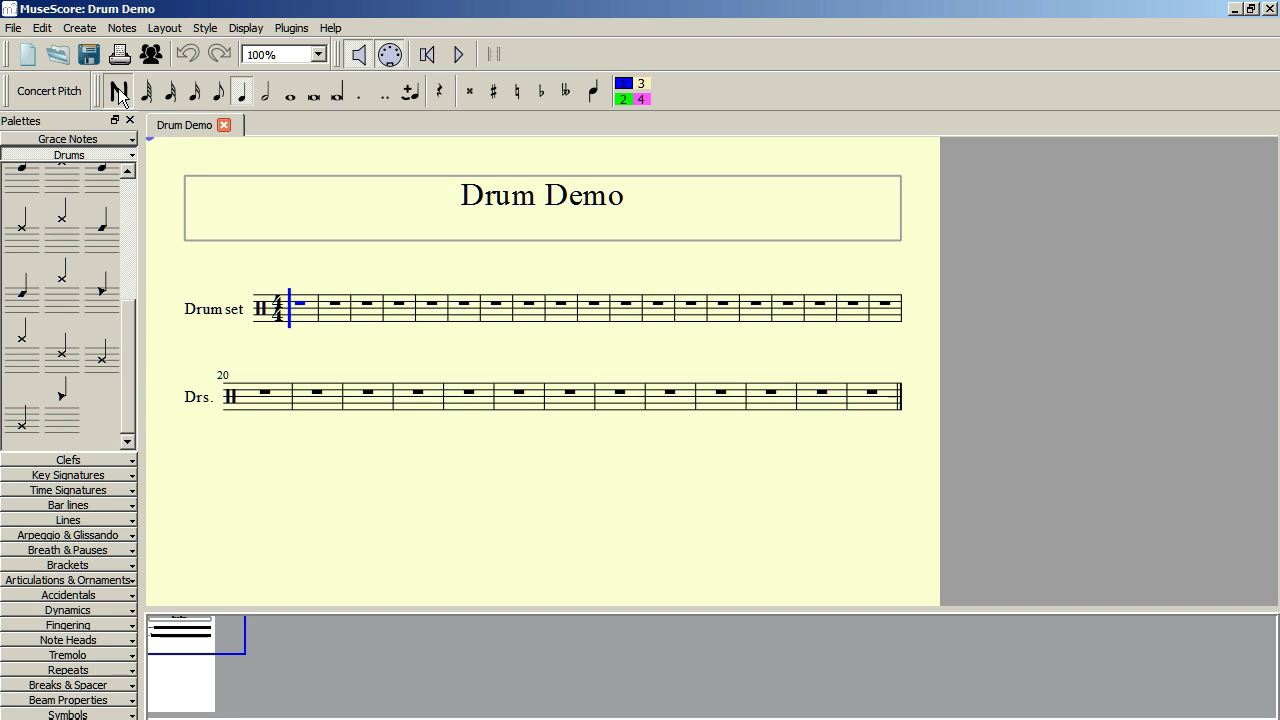
# Enter four quarter-note Triangle hits in the first Drum set measure
pyautogui.click(69, 428)
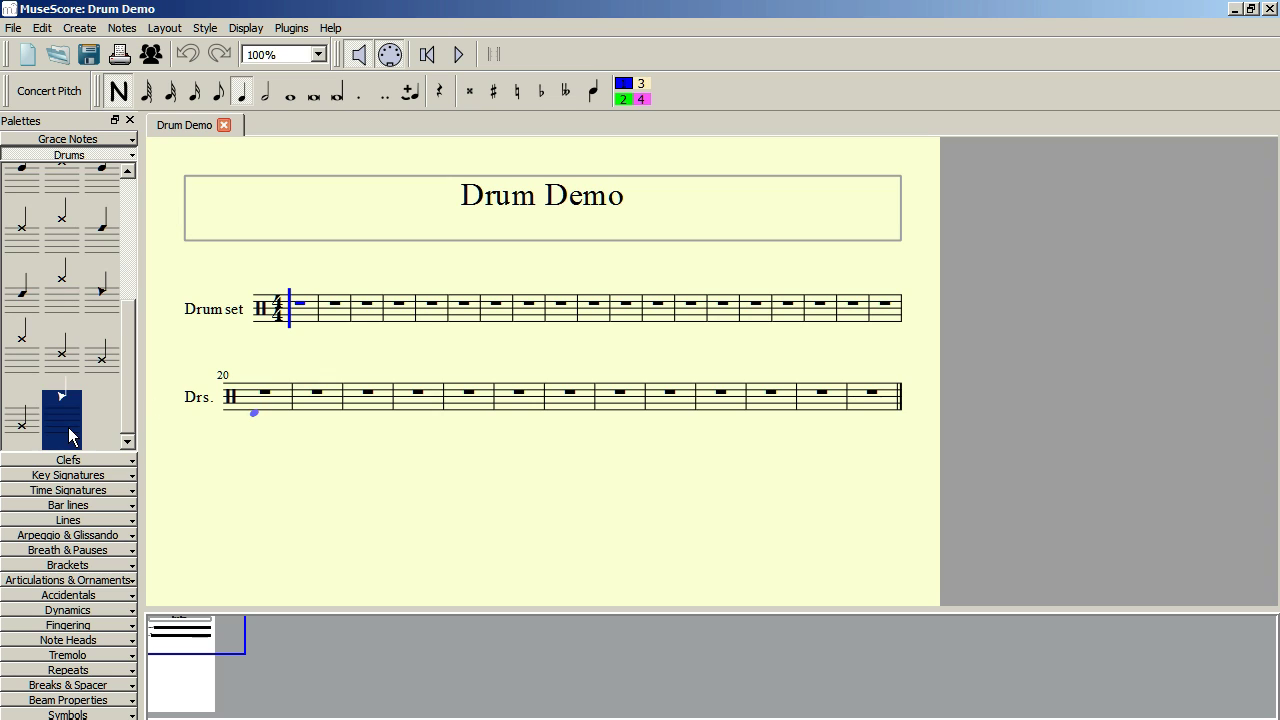
pyautogui.moveTo(72, 435); pyautogui.dragTo(290, 298)
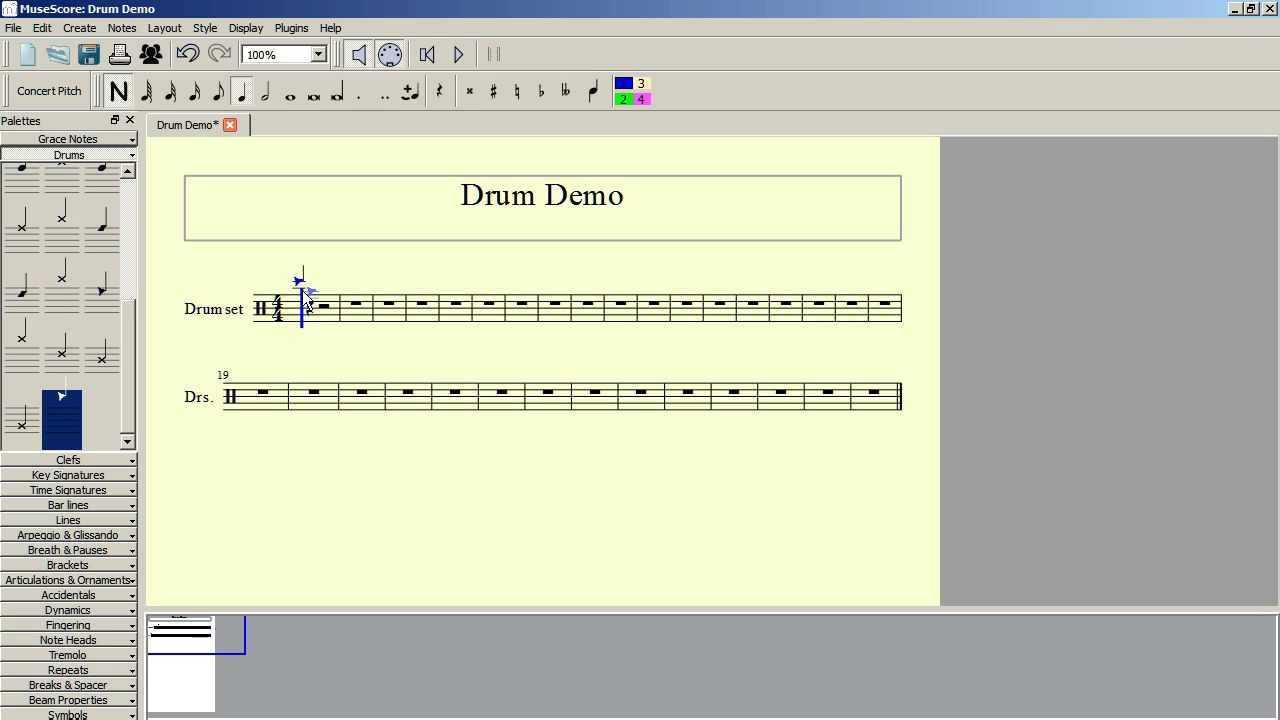
pyautogui.click(302, 290)
pyautogui.click(316, 292)
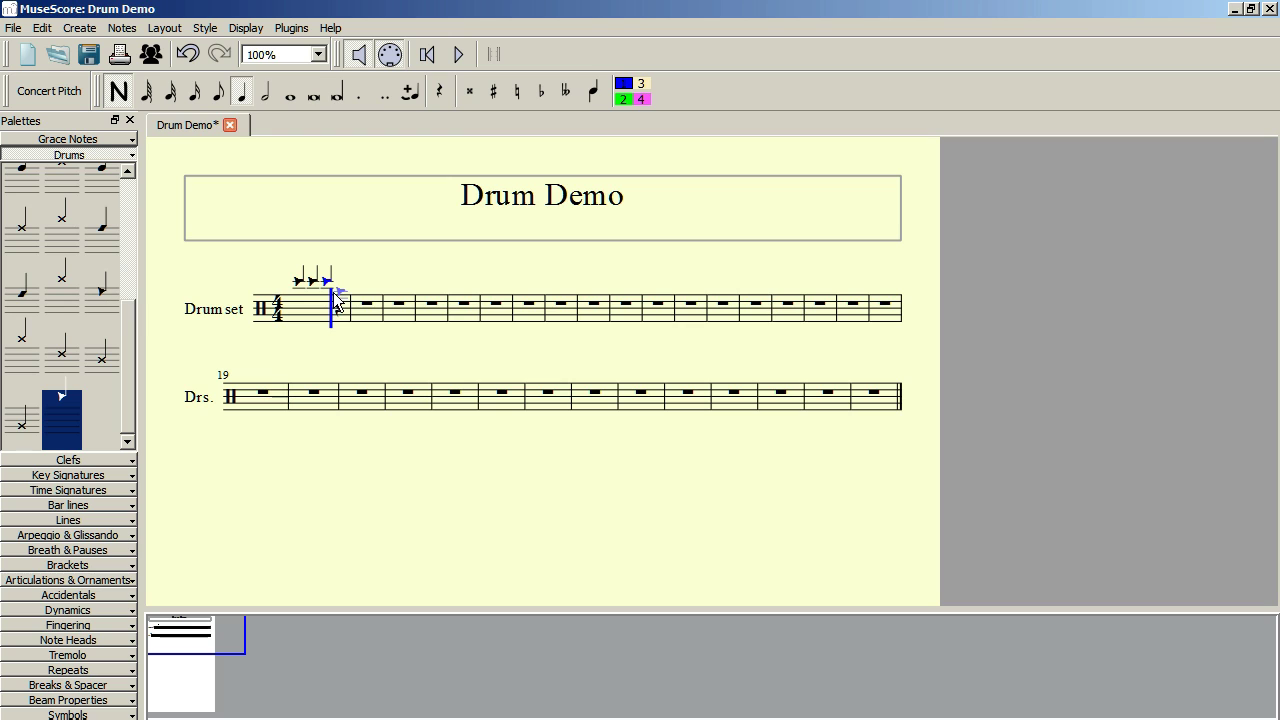
pyautogui.click(335, 293)
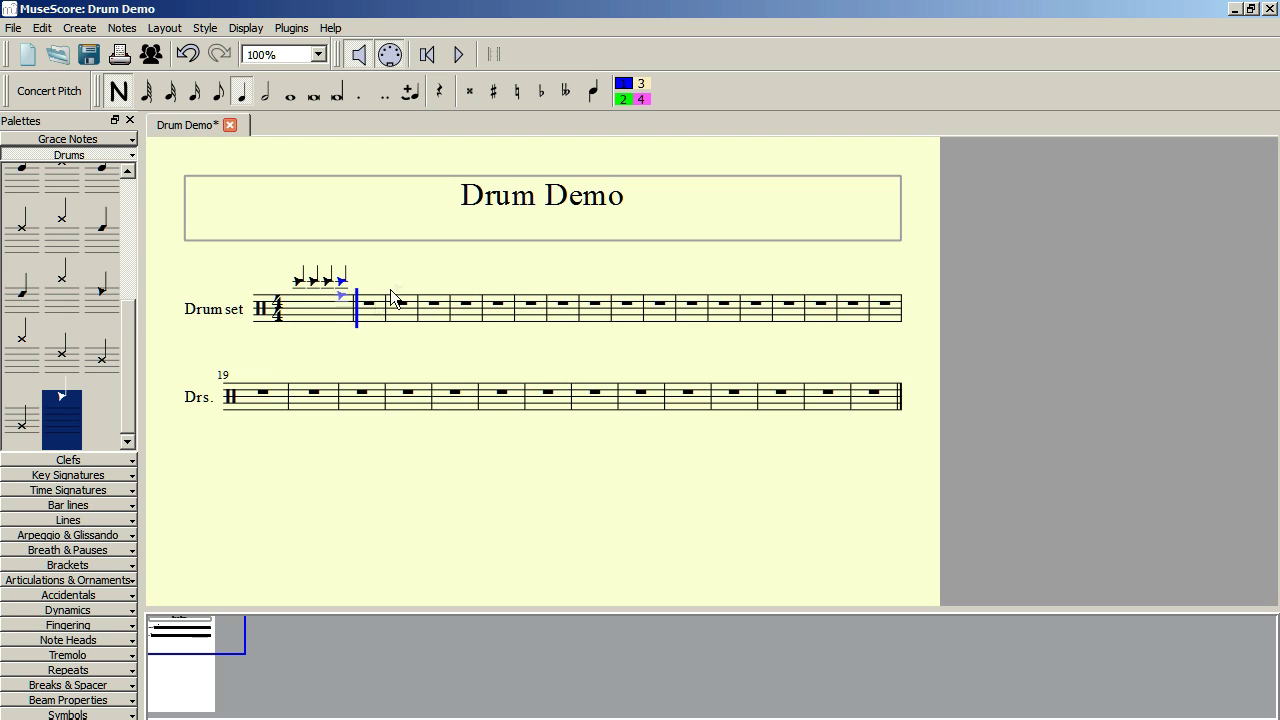